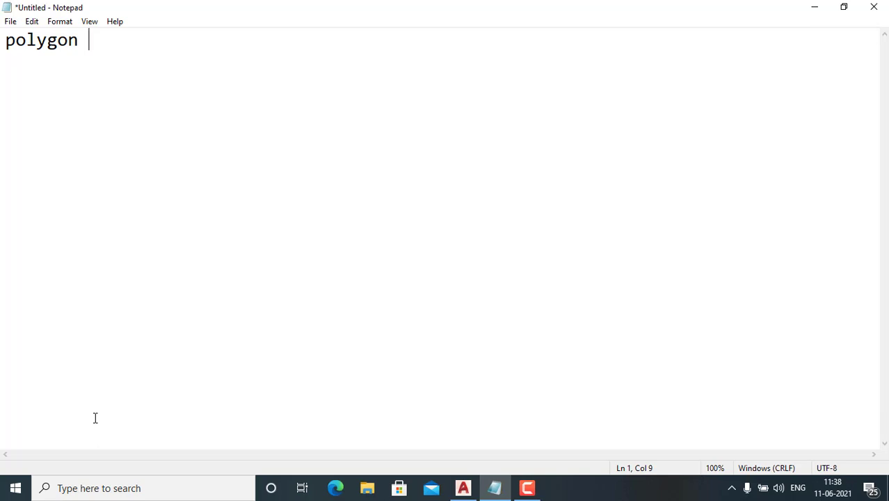
# - Complete the first line of the notes to read "polygon -n sided closed fig is called polygon ."
pyautogui.write('-')
pyautogui.write('it')
pyautogui.press('BackSpace')
pyautogui.press('BackSpace')
pyautogui.write('n sided ')
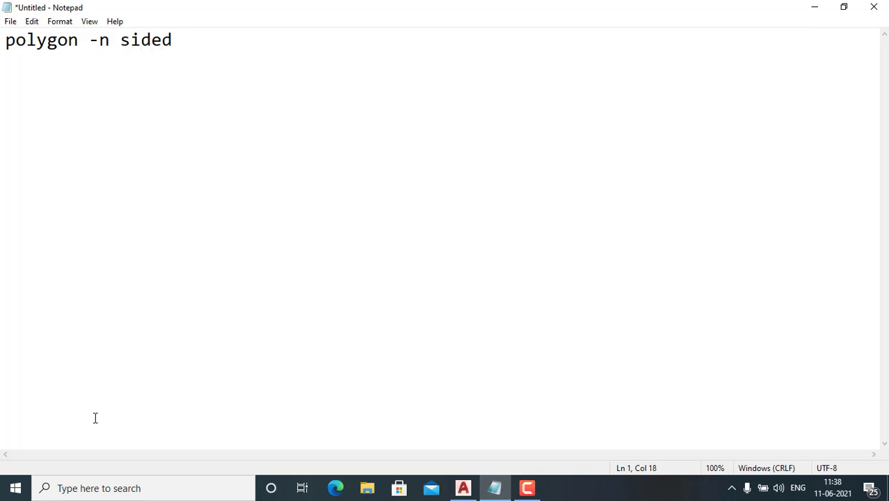
pyautogui.write('closed fig ')
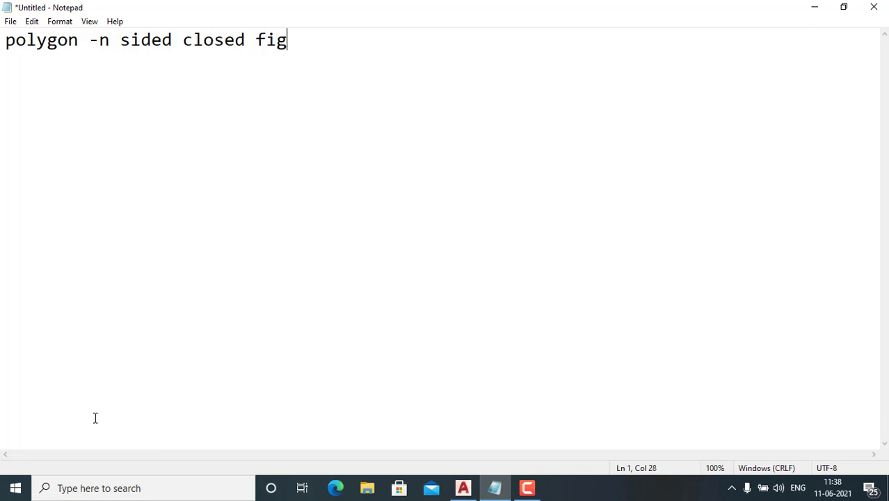
pyautogui.write('is caller')
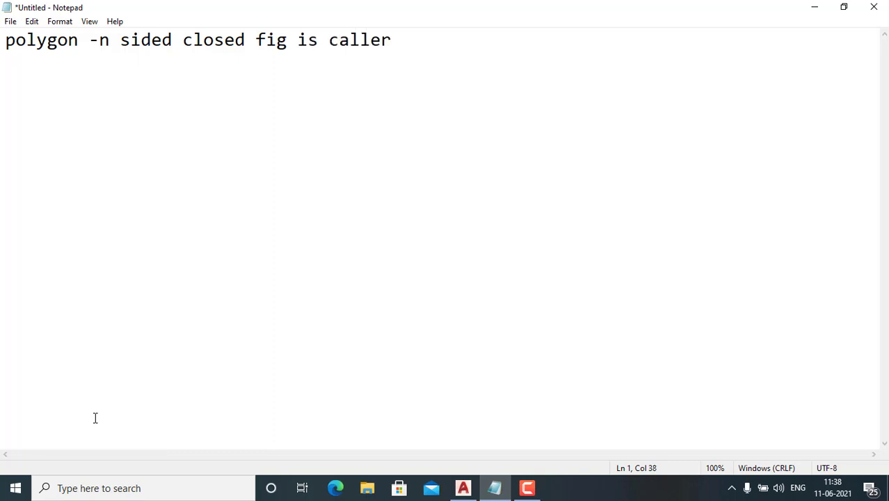
pyautogui.press('BackSpace')
pyautogui.write('d polyg')
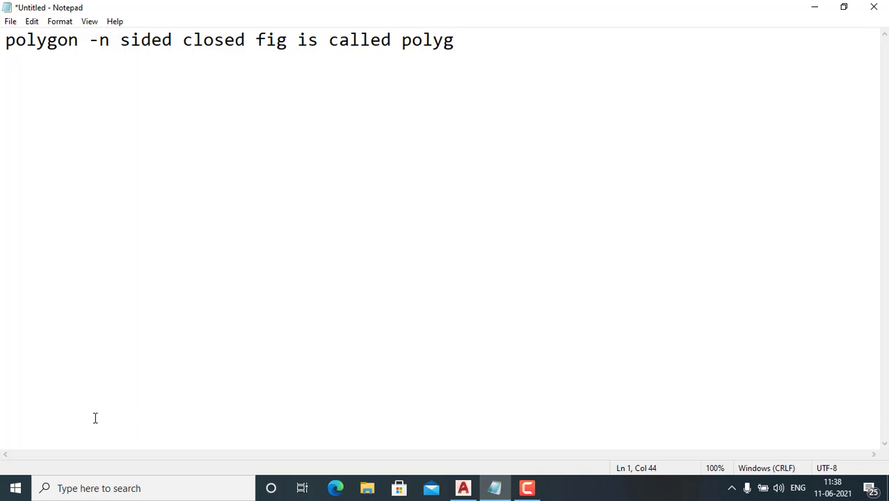
pyautogui.write('on .')
# - Add the side limits as two new lines, "n=3 min" and "n=1024 max"
pyautogui.press('Return')
pyautogui.write('n=3 ')
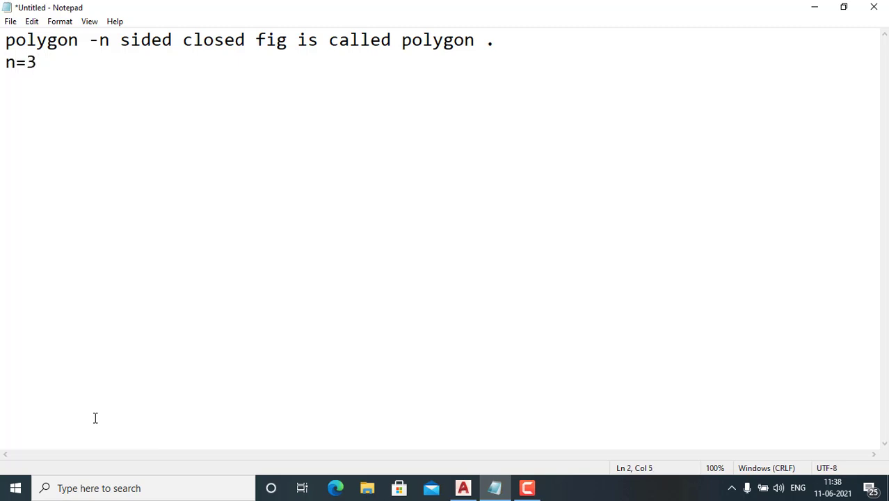
pyautogui.write('min')
pyautogui.press('Return')
pyautogui.write('n=')
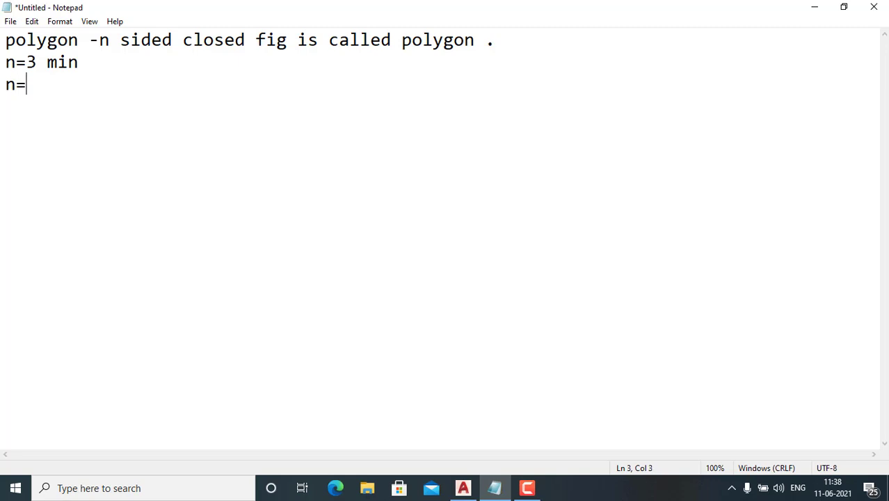
pyautogui.write('1024')
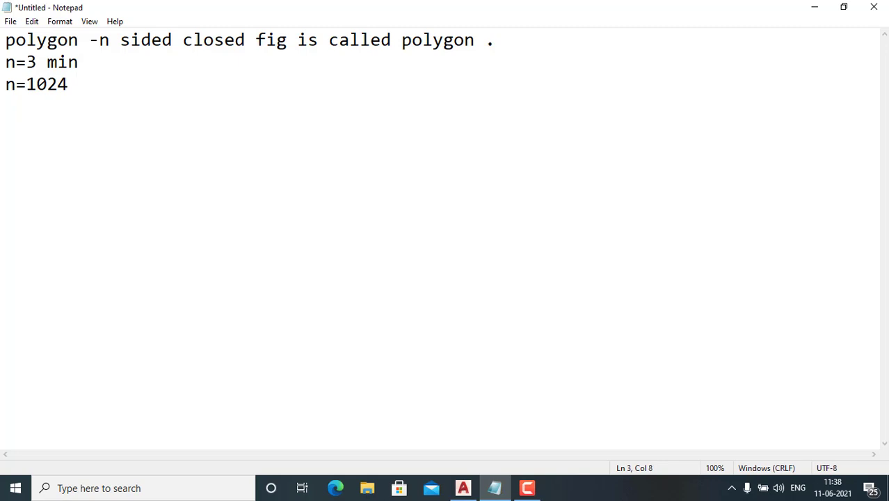
pyautogui.write(' mac')
pyautogui.press('BackSpace')
pyautogui.write('x')
# - Add the lines "POL ENTER" and "GO TO DRAW OPTION IN MENU BAR" below the side limits
pyautogui.press('Return')
pyautogui.write('POL ')
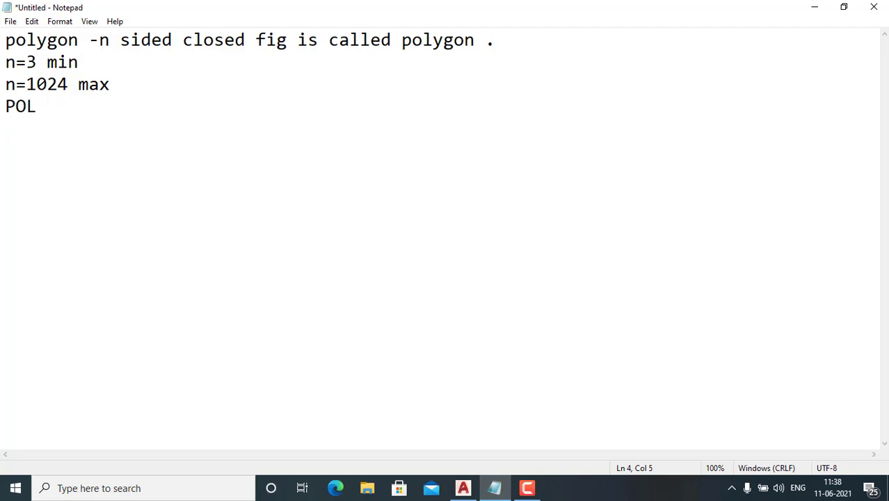
pyautogui.write('ENTER')
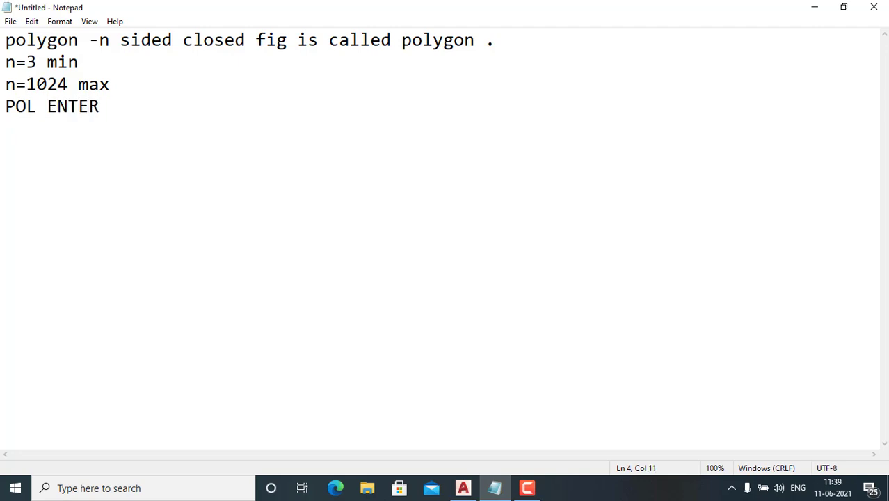
pyautogui.press('Return')
pyautogui.write('GO TO')
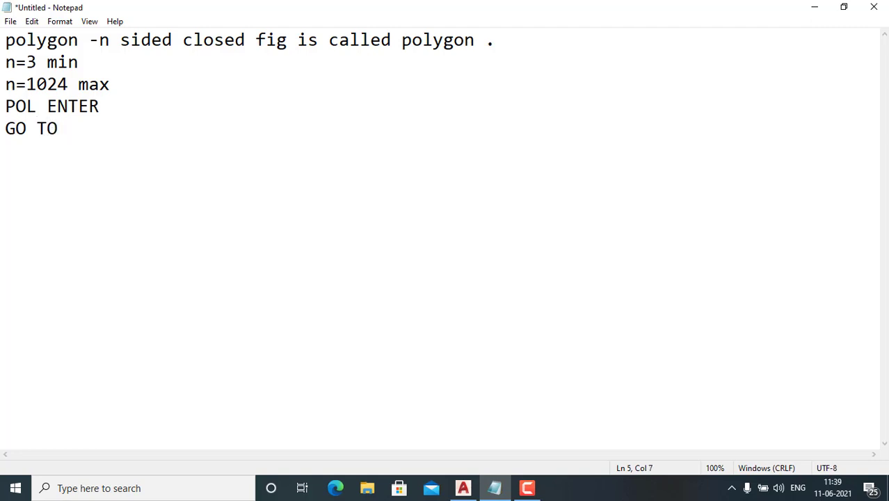
pyautogui.write(' DRAW ')
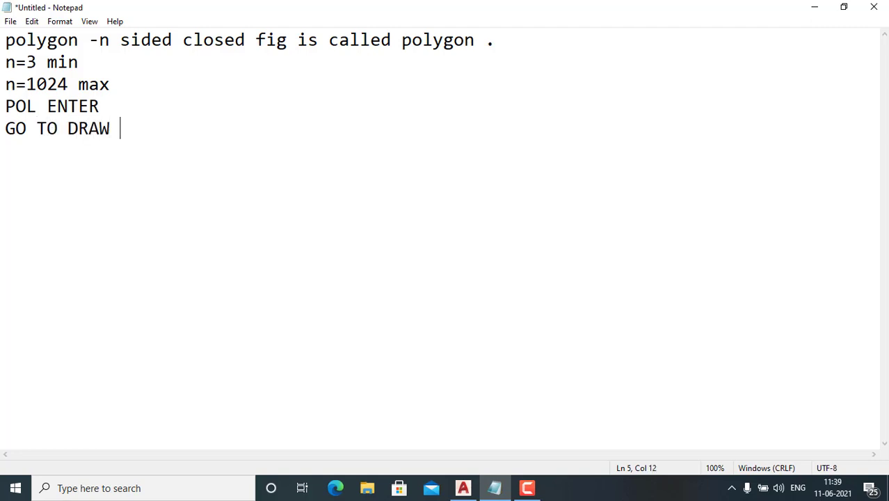
pyautogui.write('OPTI')
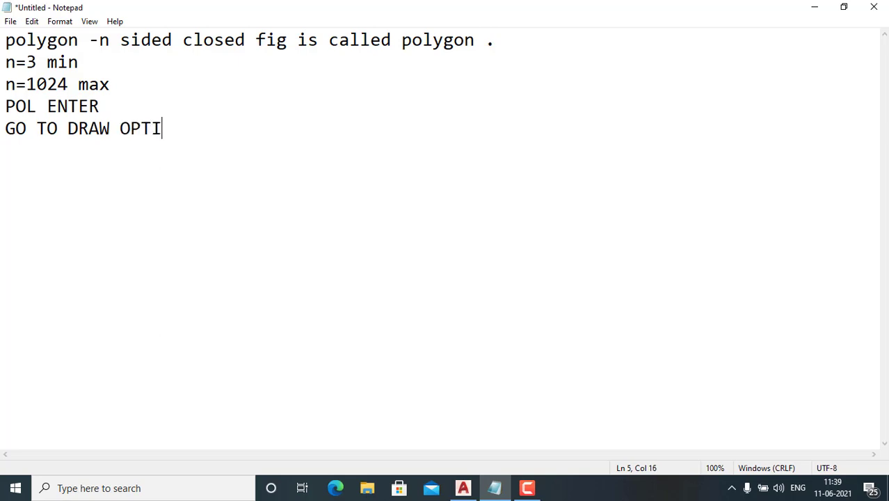
pyautogui.write('ON IN MENU NB')
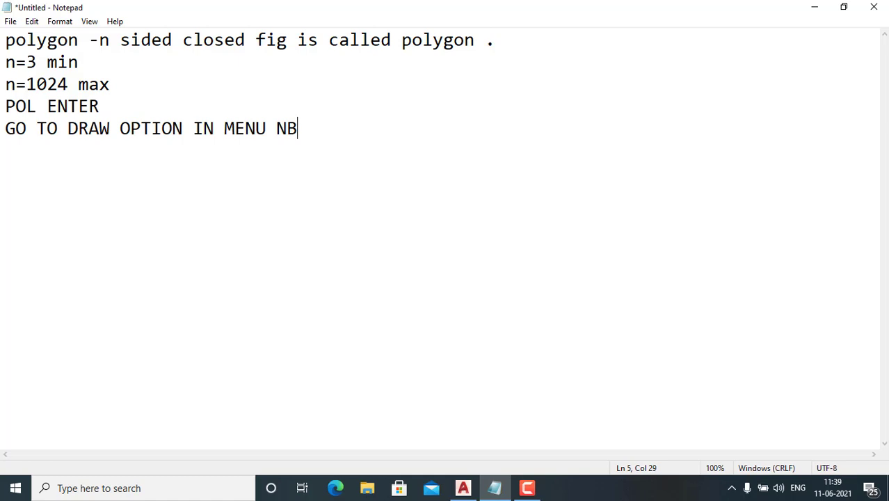
pyautogui.press('BackSpace')
pyautogui.press('BackSpace')
pyautogui.write('BAR')
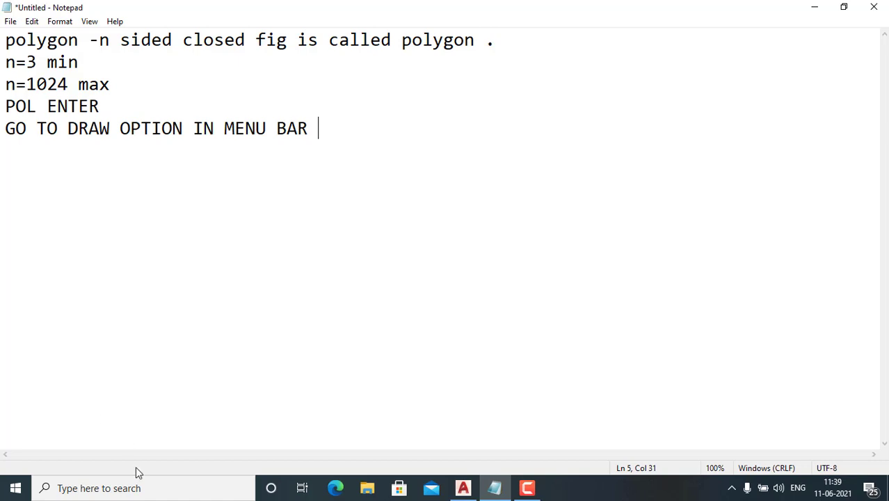
# - Add "1-EDGE METHOD" as a new line at the end of the notes
pyautogui.click(815, 7)
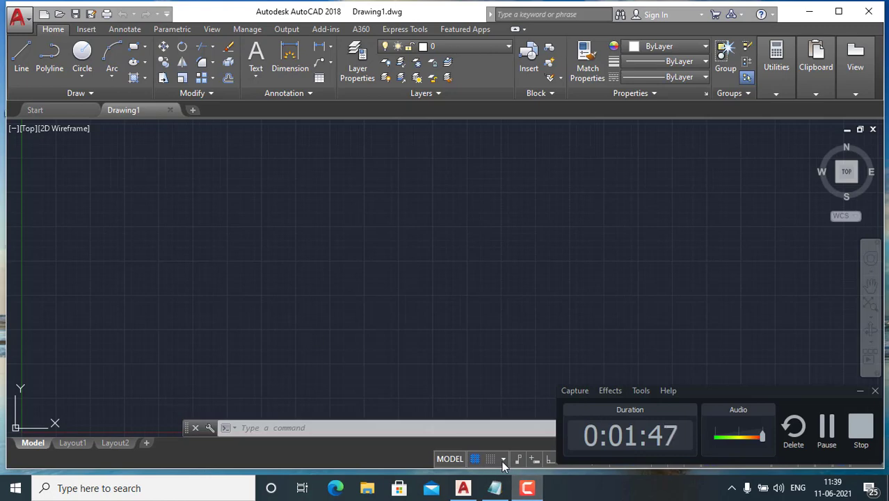
pyautogui.click(495, 488)
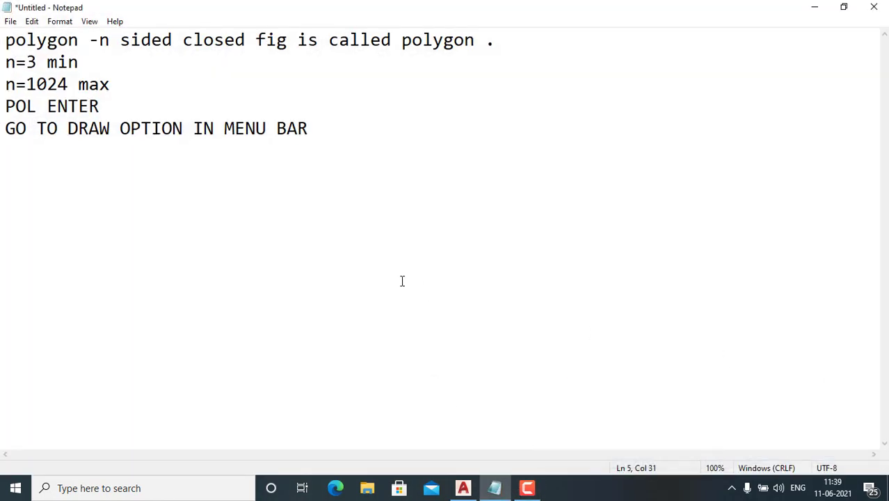
pyautogui.press('Return')
pyautogui.write('1-e')
pyautogui.press('BackSpace')
pyautogui.write('e')
pyautogui.press('BackSpace')
pyautogui.write('EDGE METHOD')
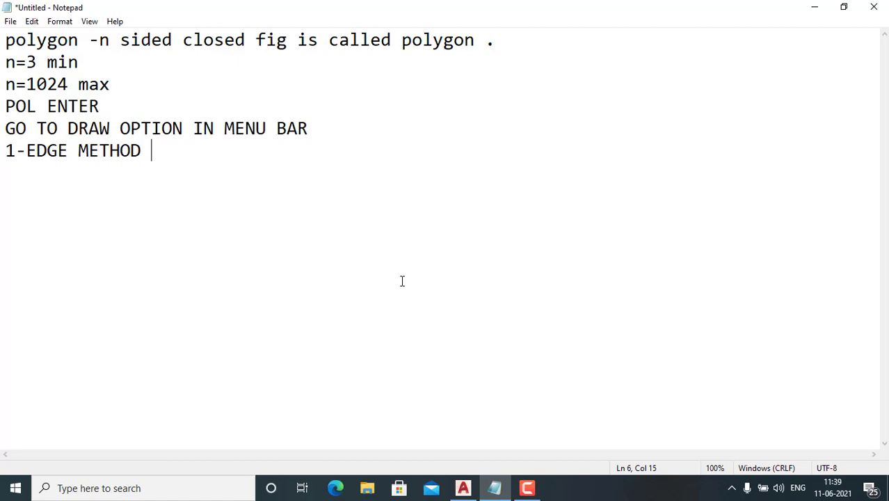
# - Switch to AutoCAD and draw a 6-sided polygon with the Edge option, using Ortho for a horizontal edge 20 units long
pyautogui.click(464, 489)
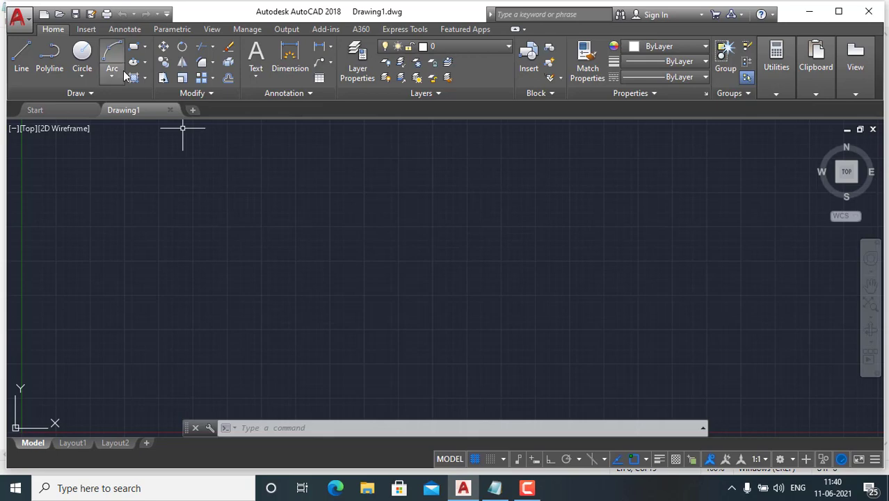
pyautogui.click(145, 47)
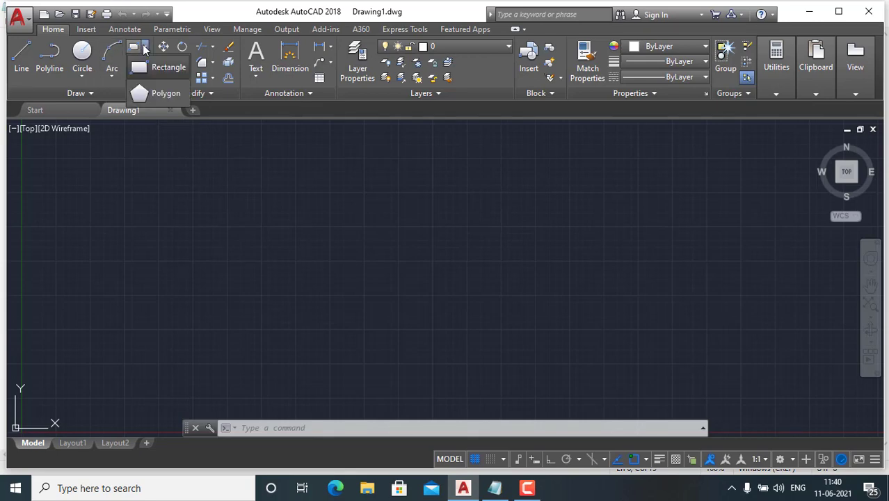
pyautogui.click(164, 94)
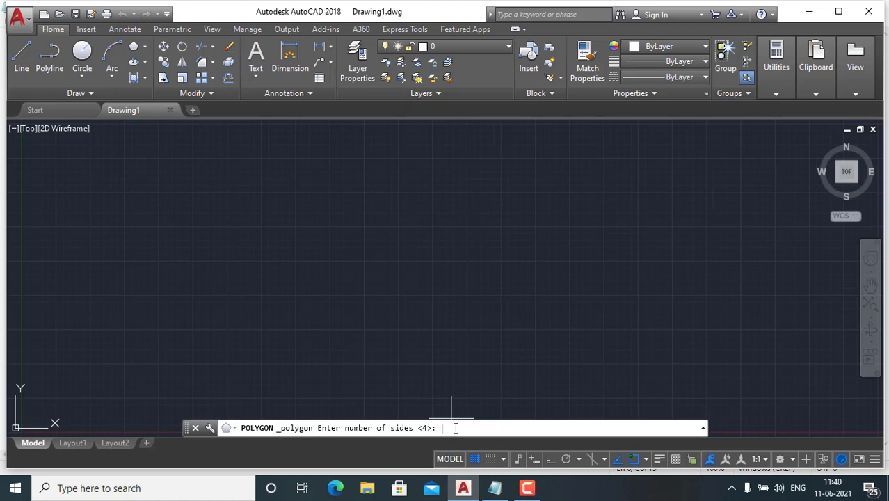
pyautogui.press('Return')
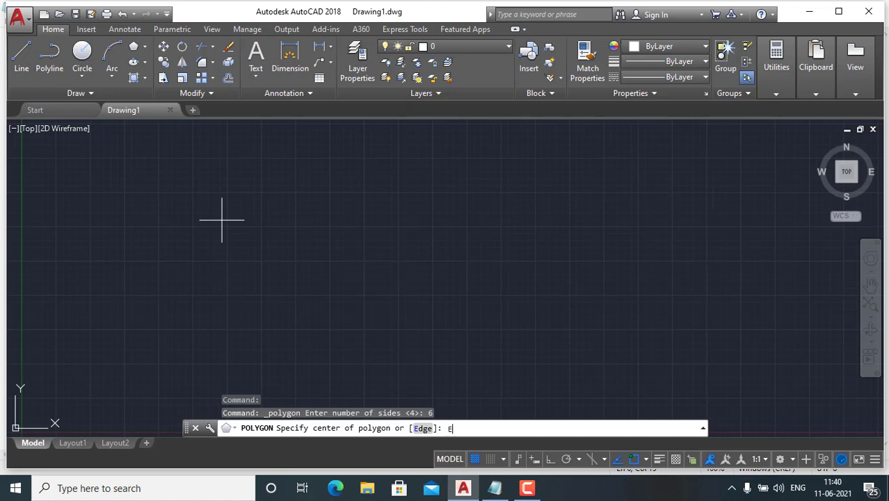
pyautogui.press('Return')
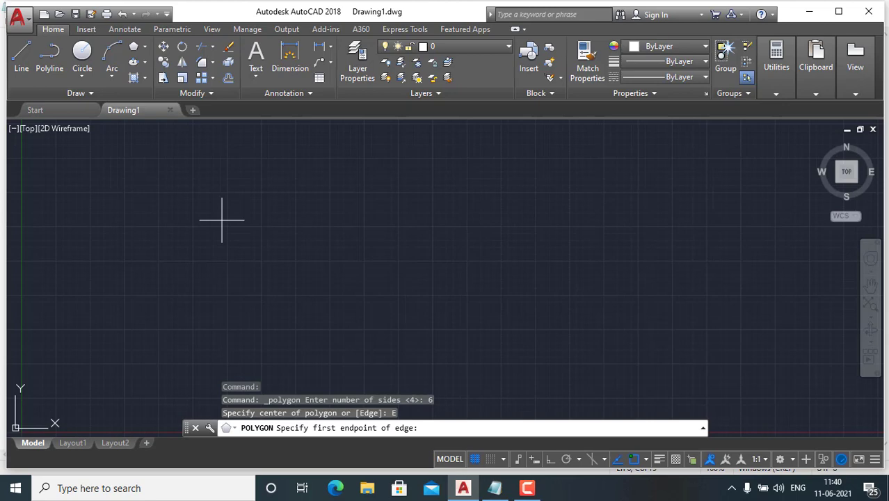
pyautogui.click(308, 264)
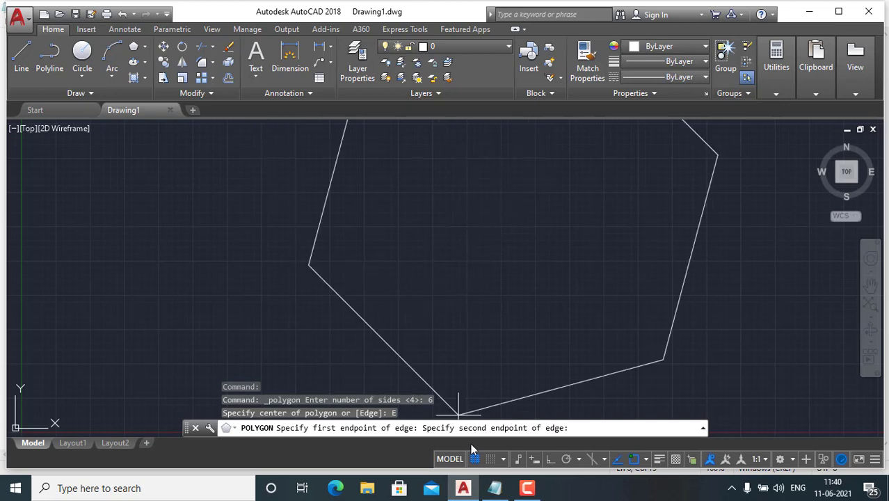
pyautogui.click(549, 459)
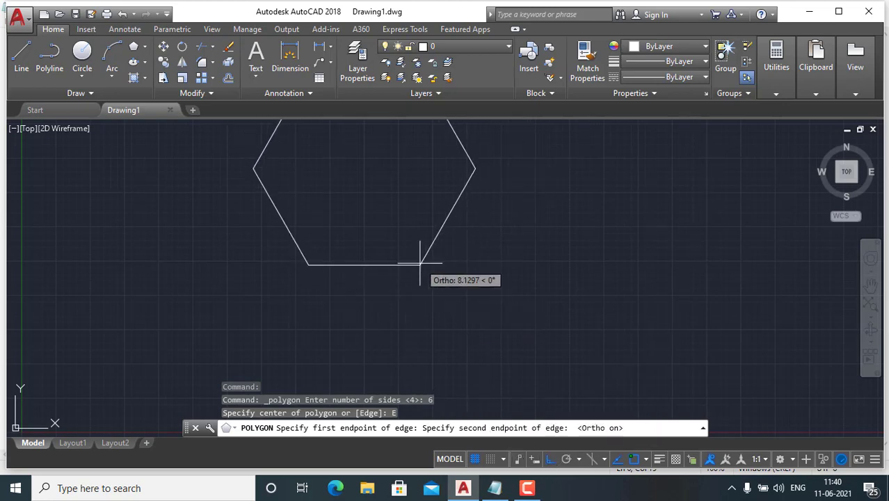
pyautogui.scroll(-3, 357, 263)
pyautogui.scroll(3, 333, 258)
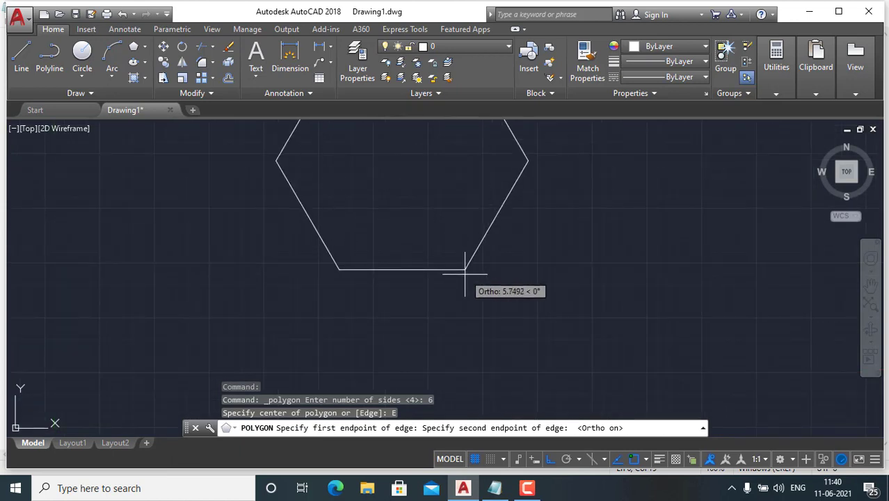
pyautogui.write('20')
pyautogui.press('Return')
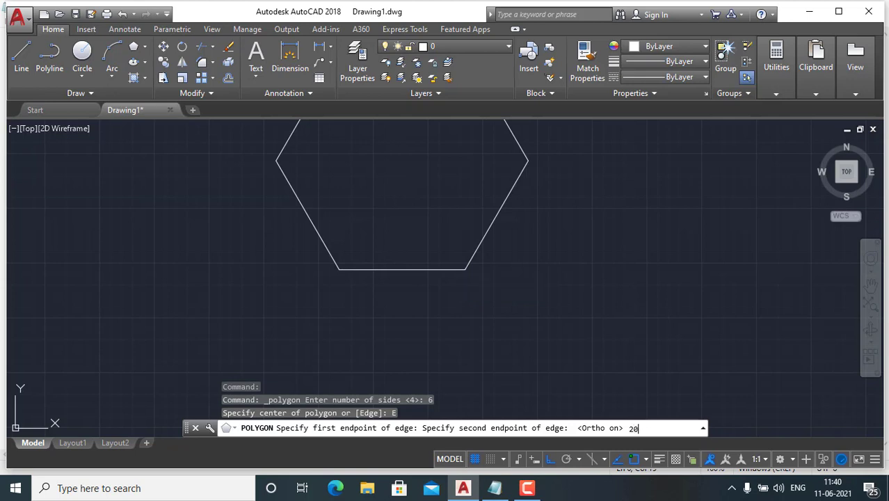
# - Add a linear dimension to the hexagon's bottom edge, with the dimension line placed below it
pyautogui.scroll(-5, 464, 274)
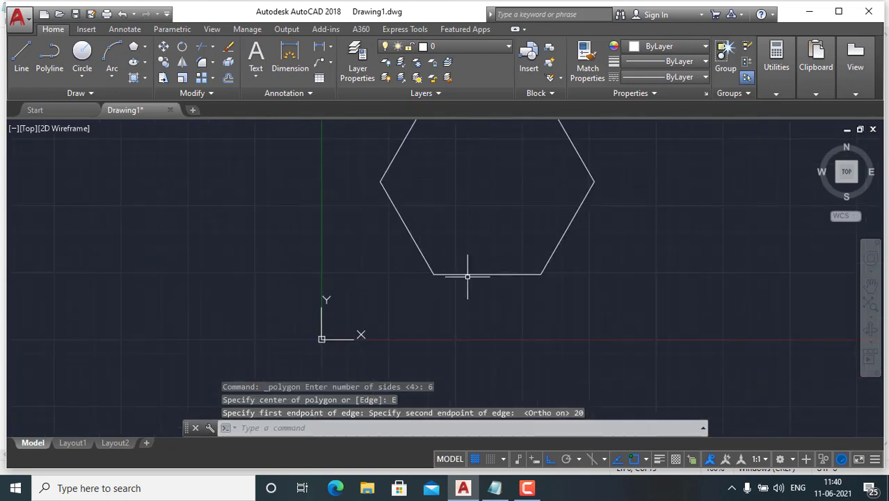
pyautogui.moveTo(502, 241); pyautogui.dragTo(497, 243, button='middle')
pyautogui.scroll(2, 473, 208)
pyautogui.scroll(-2, 445, 199)
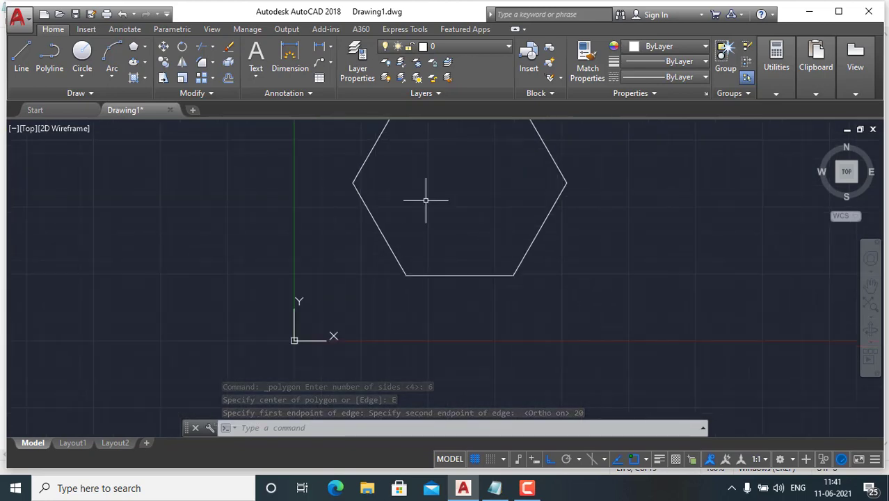
pyautogui.moveTo(442, 190)
pyautogui.mouseDown(button='middle')
pyautogui.moveTo(413, 292)
pyautogui.moveTo(285, 230)
pyautogui.mouseUp(button='middle')
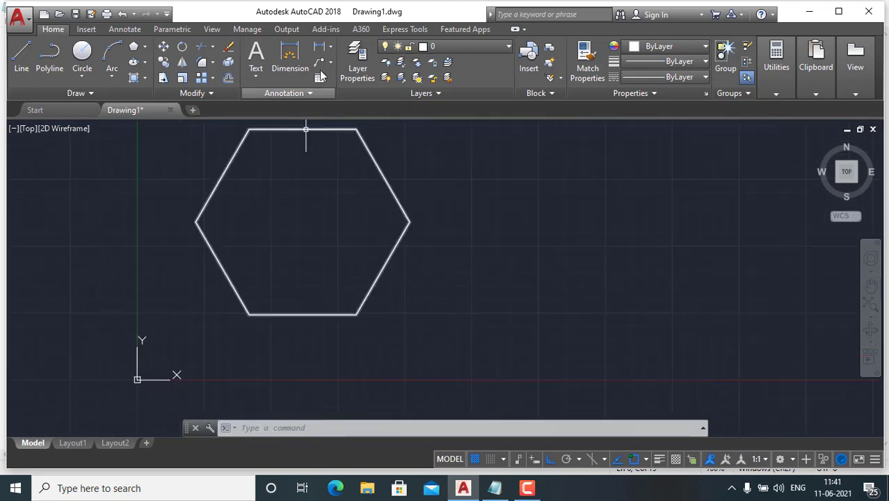
pyautogui.click(316, 45)
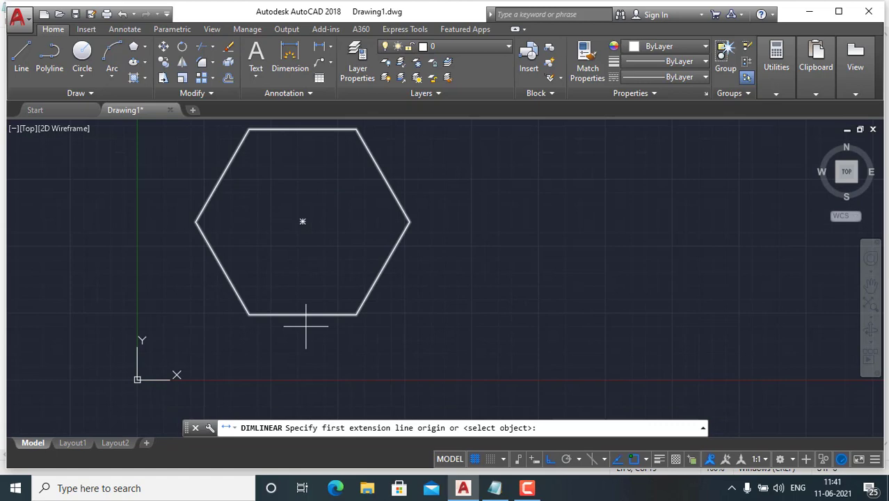
pyautogui.click(248, 315)
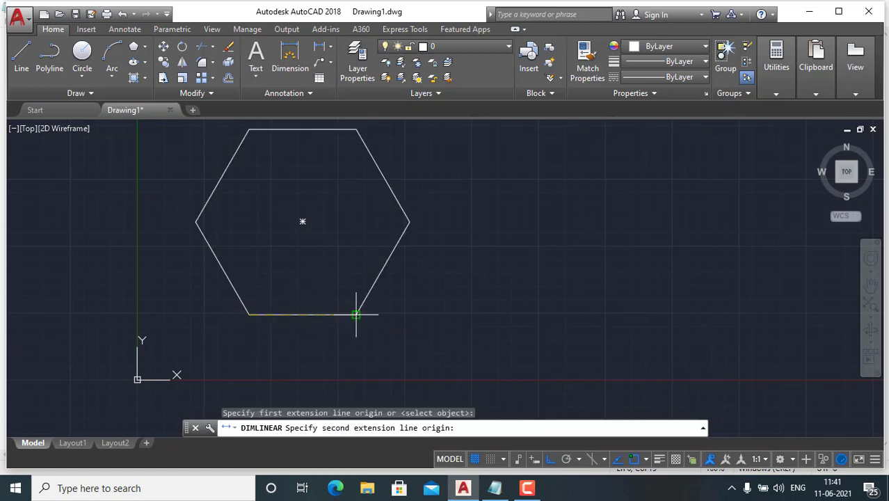
pyautogui.click(356, 314)
pyautogui.click(288, 347)
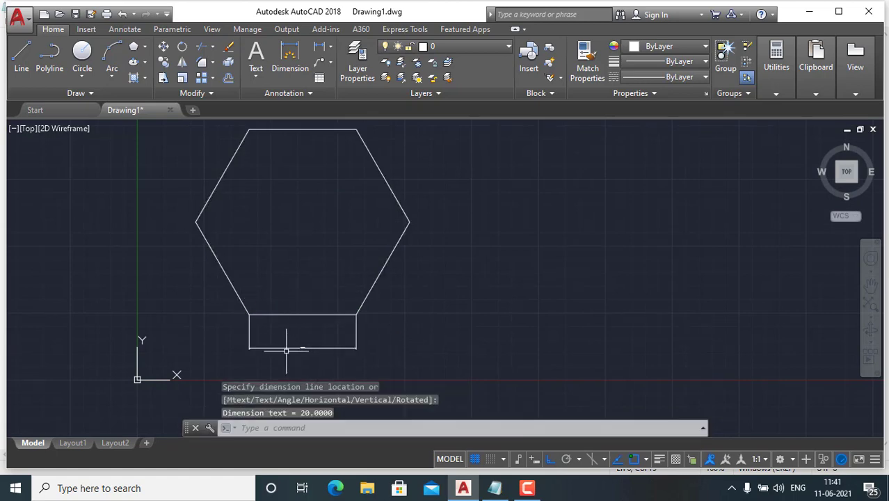
# - Add an aligned dimension to the hexagon's upper-right sloping edge, placed outside the shape
pyautogui.scroll(5, 292, 345)
pyautogui.scroll(-5, 293, 344)
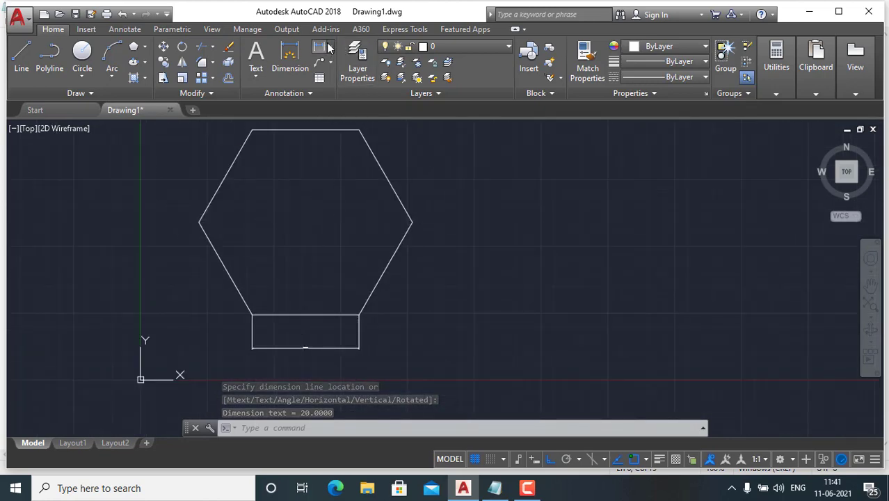
pyautogui.click(330, 47)
pyautogui.click(357, 100)
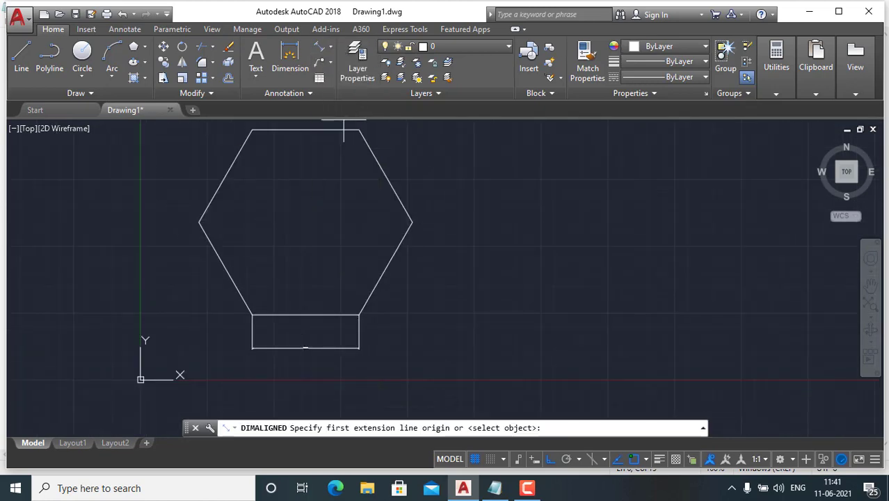
pyautogui.click(359, 130)
pyautogui.click(413, 222)
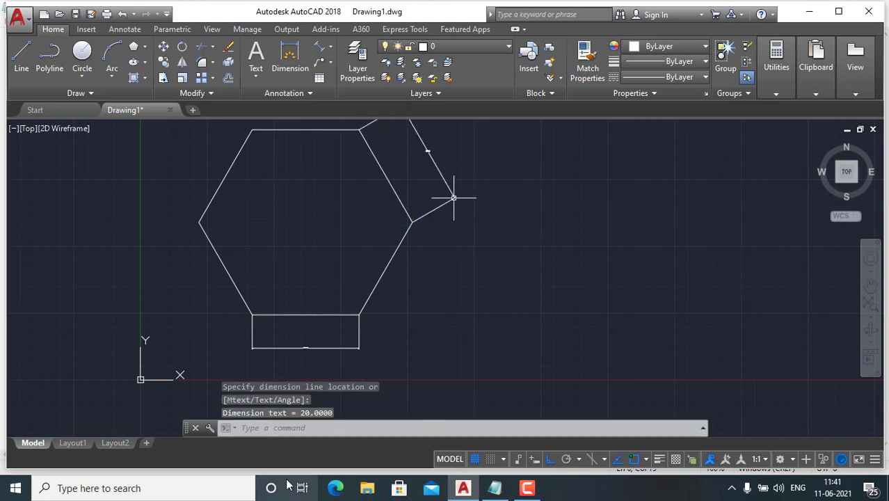
# - Open the Standard dimension style for modification and set its text height to 2
pyautogui.click(317, 430)
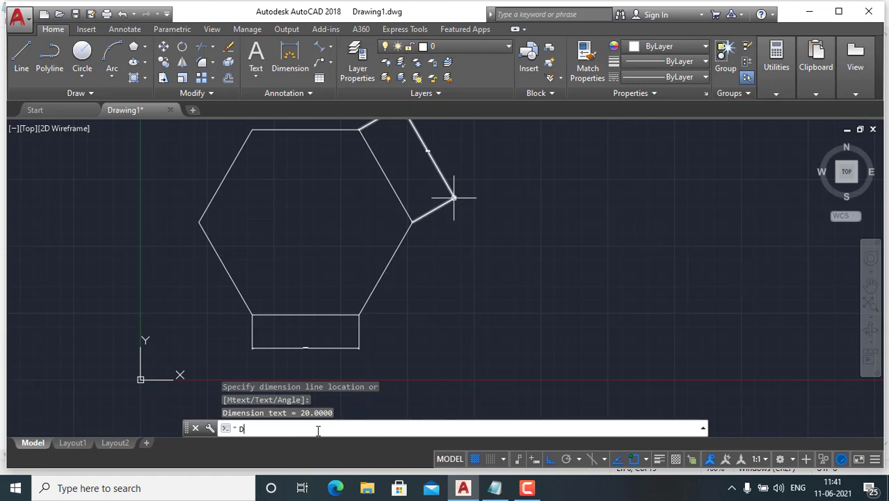
pyautogui.write('D')
pyautogui.press('Return')
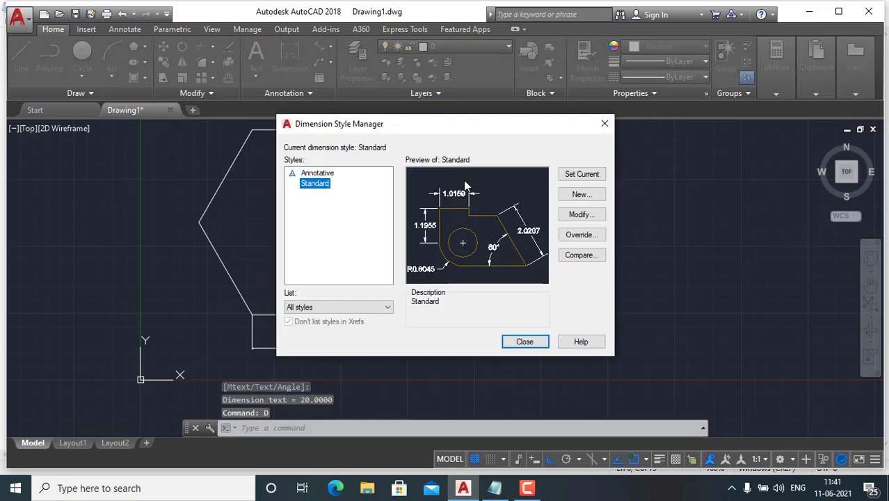
pyautogui.click(594, 216)
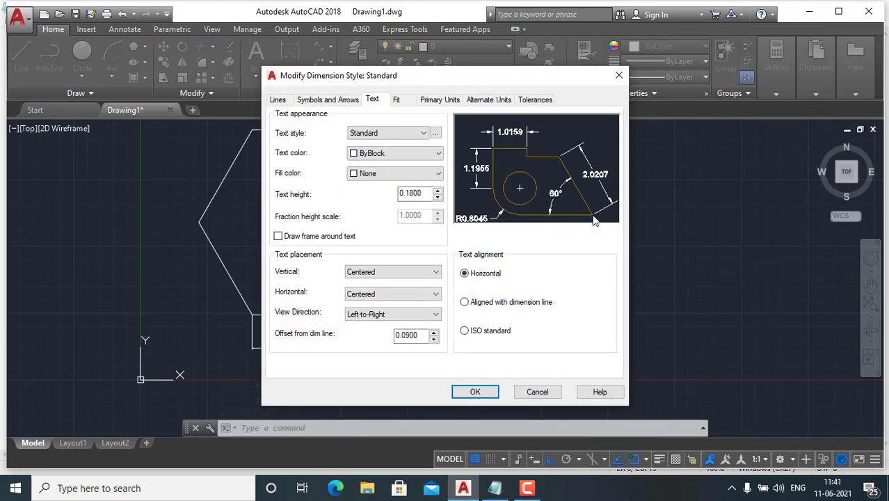
pyautogui.doubleClick(418, 192)
pyautogui.write('2')
# - Set the Standard dimension style's arrow size to 2, then apply the changes and close the Dimension Style Manager
pyautogui.click(320, 99)
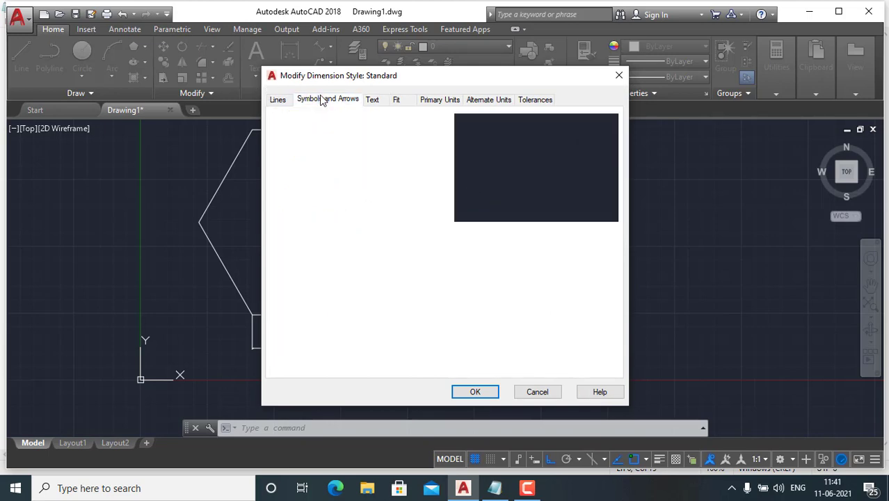
pyautogui.doubleClick(293, 230)
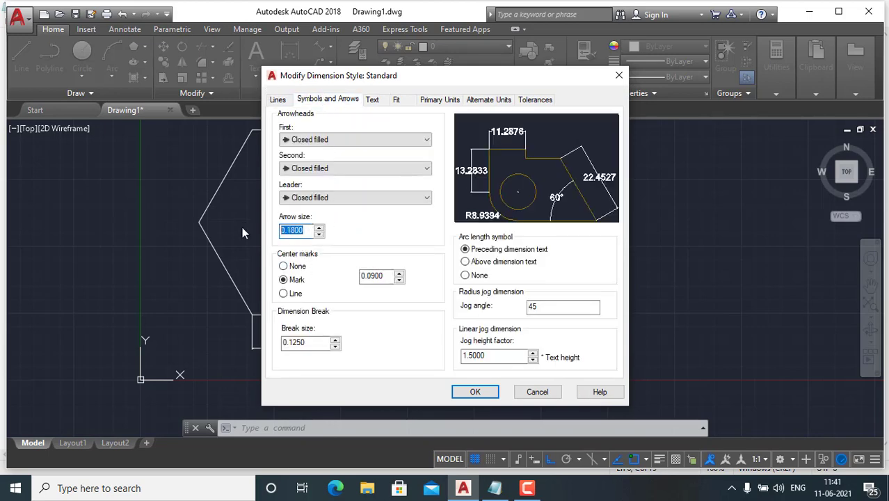
pyautogui.write('2')
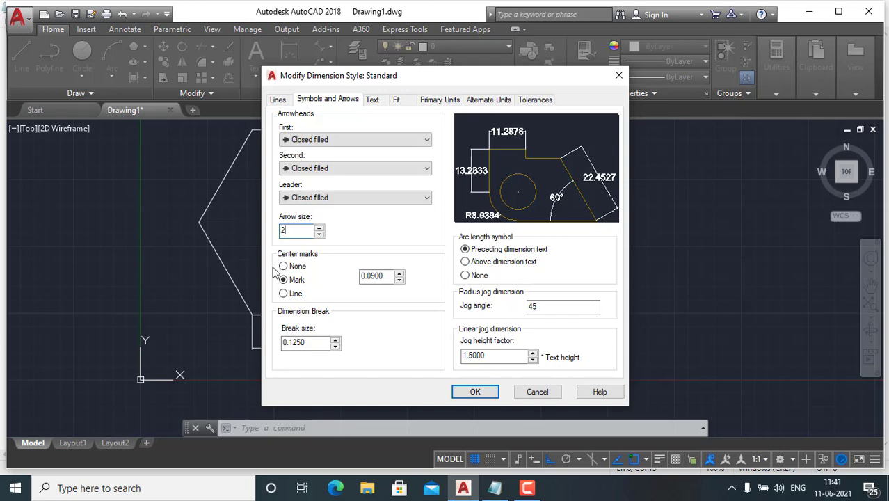
pyautogui.click(472, 392)
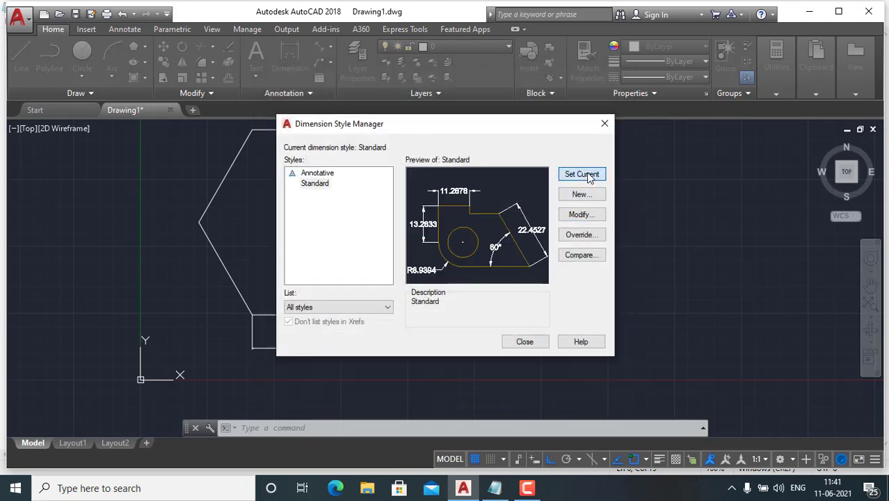
pyautogui.click(525, 342)
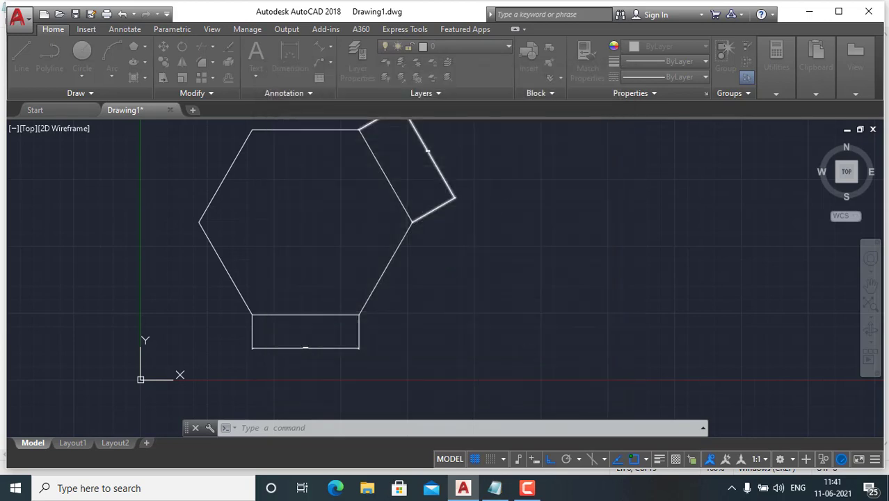
pyautogui.scroll(-1, 417, 279)
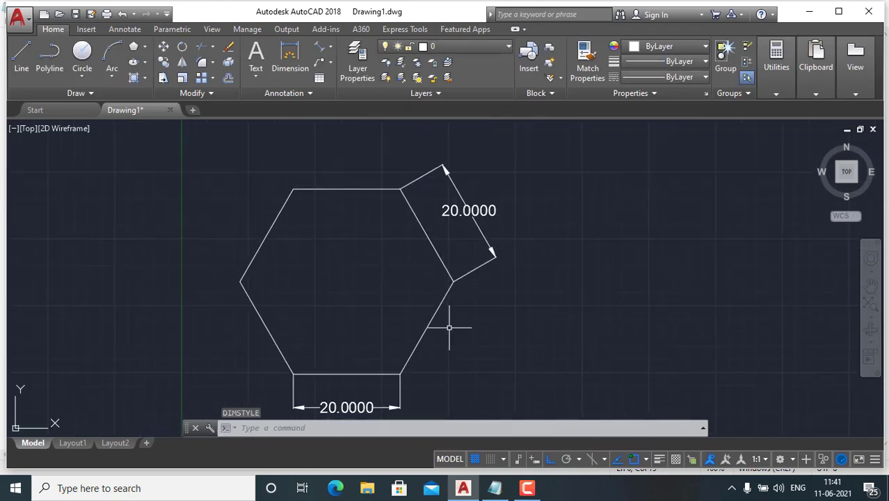
pyautogui.scroll(-1, 397, 303)
pyautogui.moveTo(508, 333)
pyautogui.mouseDown(button='middle')
pyautogui.moveTo(342, 288)
pyautogui.moveTo(311, 293)
pyautogui.mouseUp(button='middle')
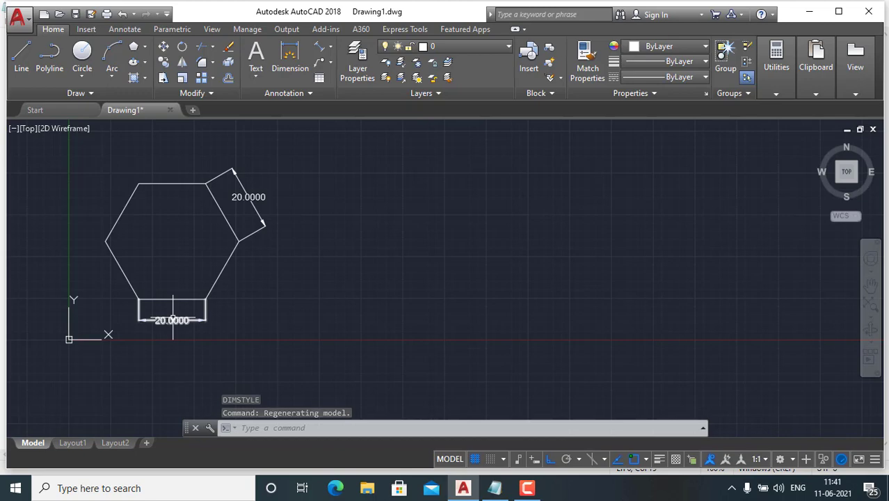
pyautogui.moveTo(173, 318)
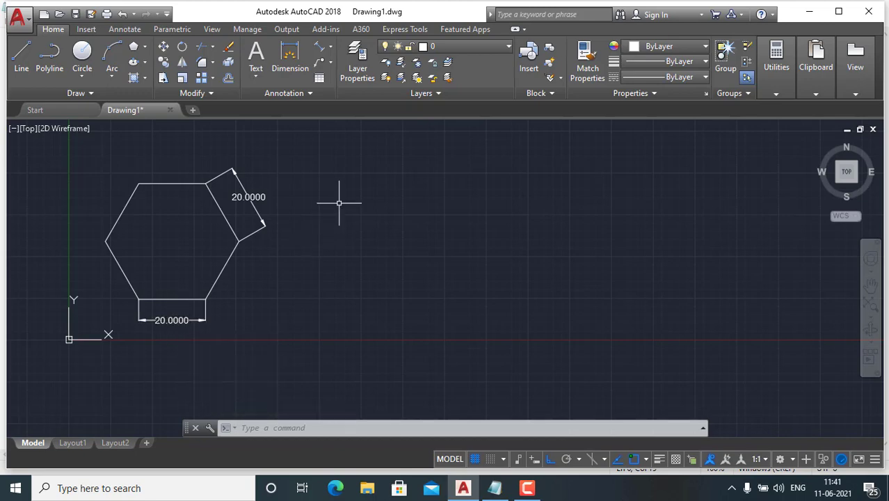
# - Switch to Notepad and add "2-CENTER METHOD" as a new line at the end of the notes
pyautogui.click(495, 487)
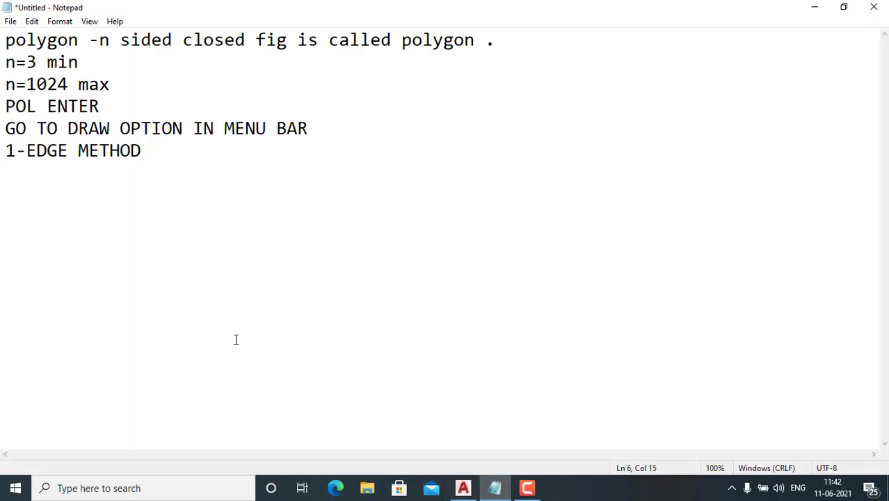
pyautogui.press('Return')
pyautogui.write('2-CENTER ')
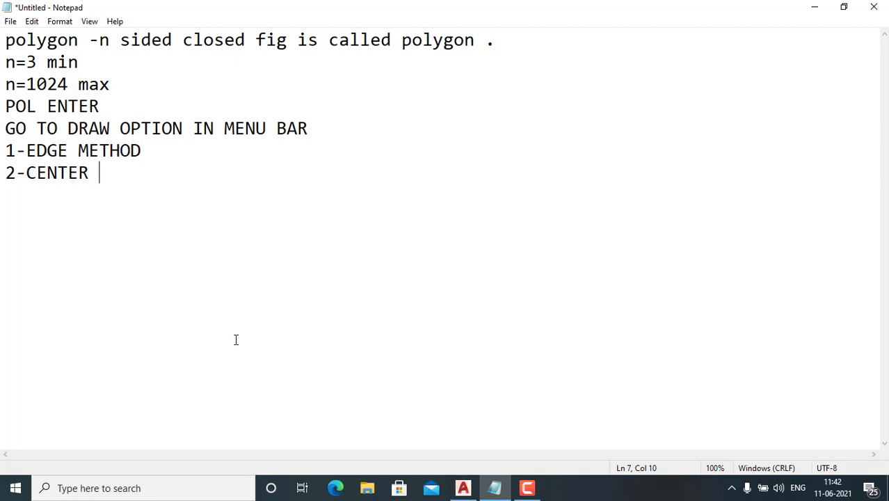
pyautogui.write('METHOD')
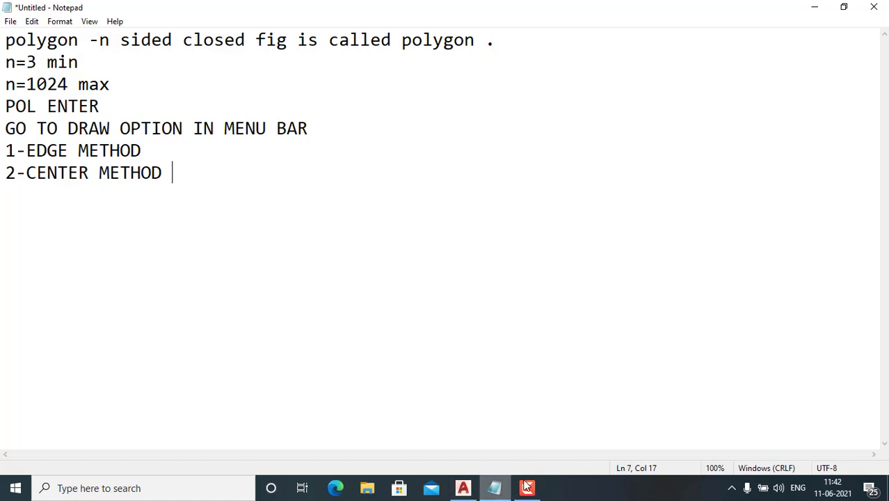
# - Switch to AutoCAD and draw a 6-sided polygon inscribed in a circle of radius 10, centred to the right of the dimensioned hexagon
pyautogui.click(463, 487)
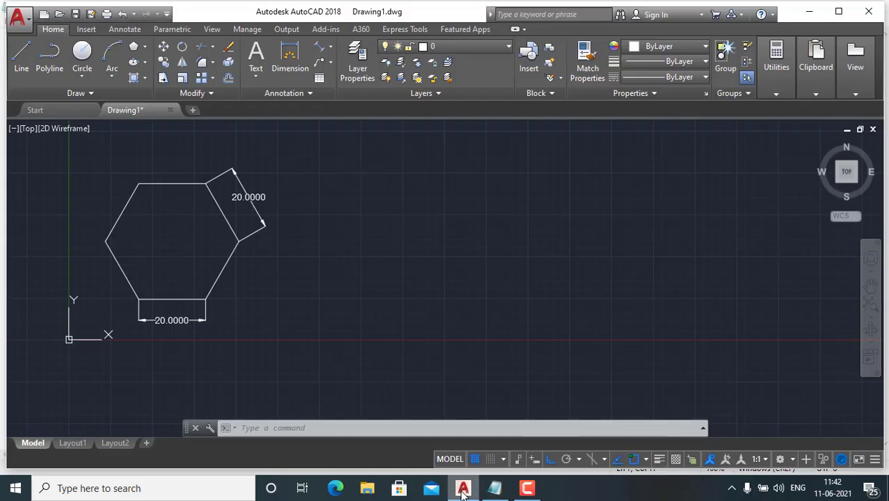
pyautogui.click(134, 46)
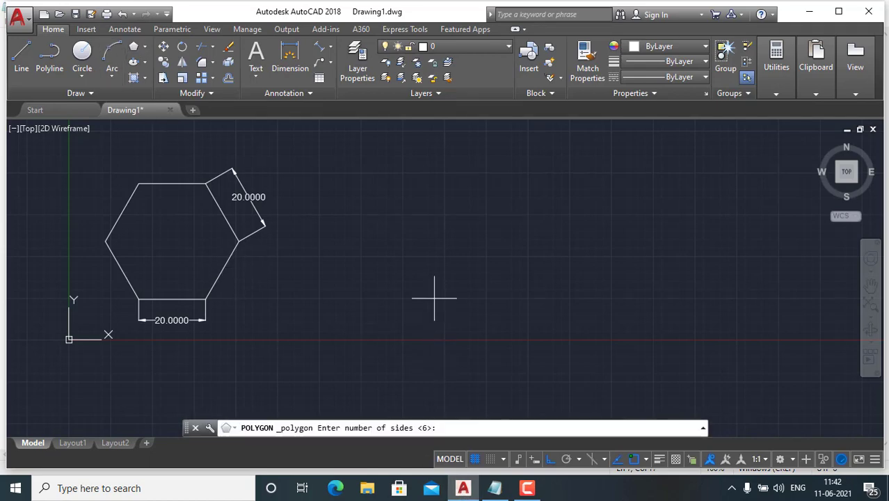
pyautogui.press('Return')
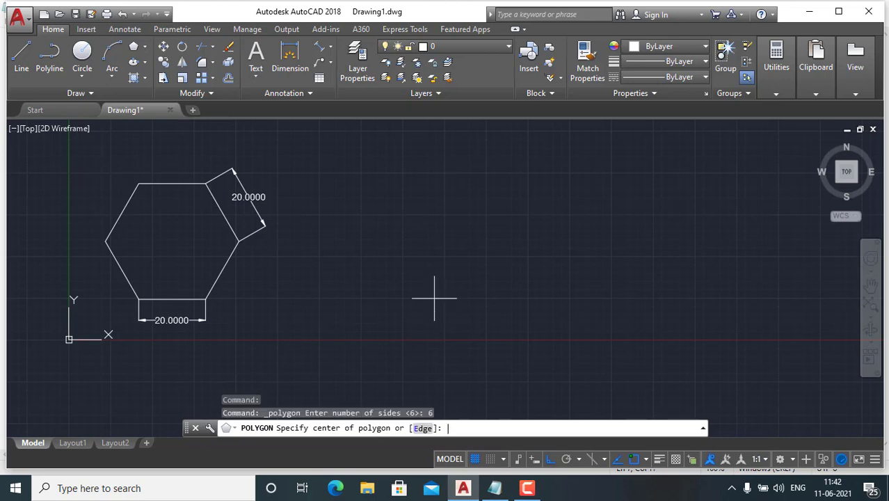
pyautogui.click(525, 272)
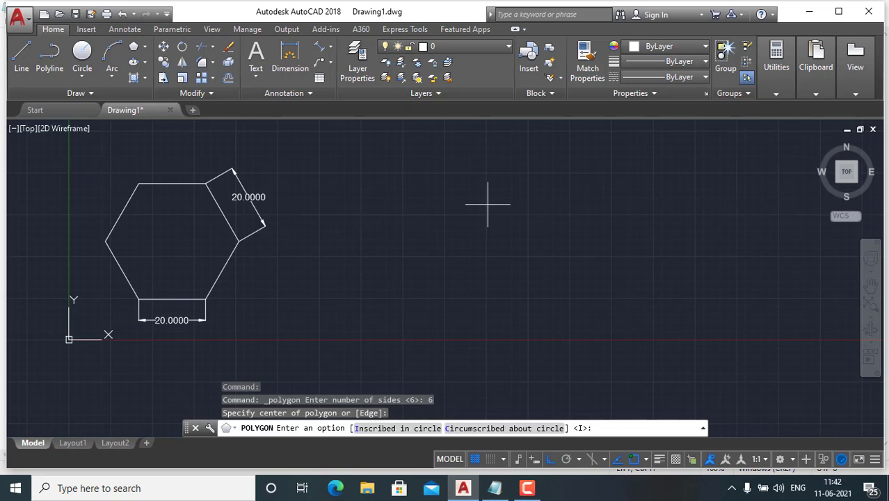
pyautogui.write('I')
pyautogui.press('Return')
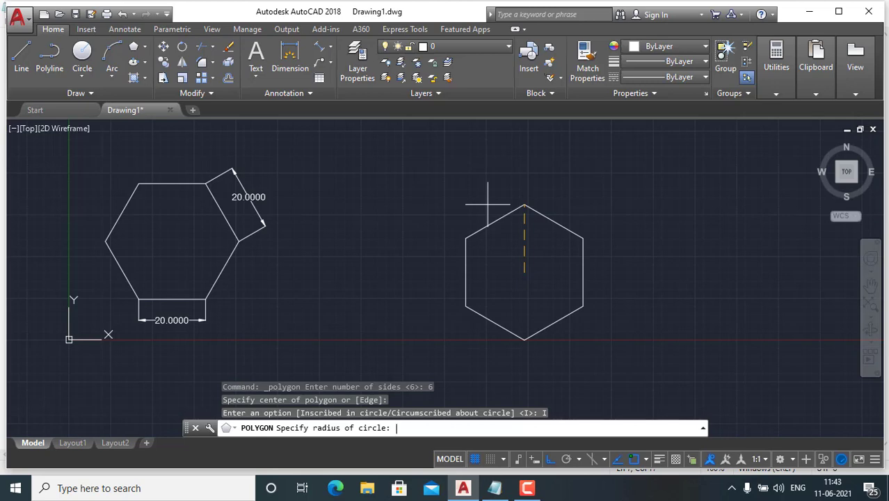
pyautogui.write('10')
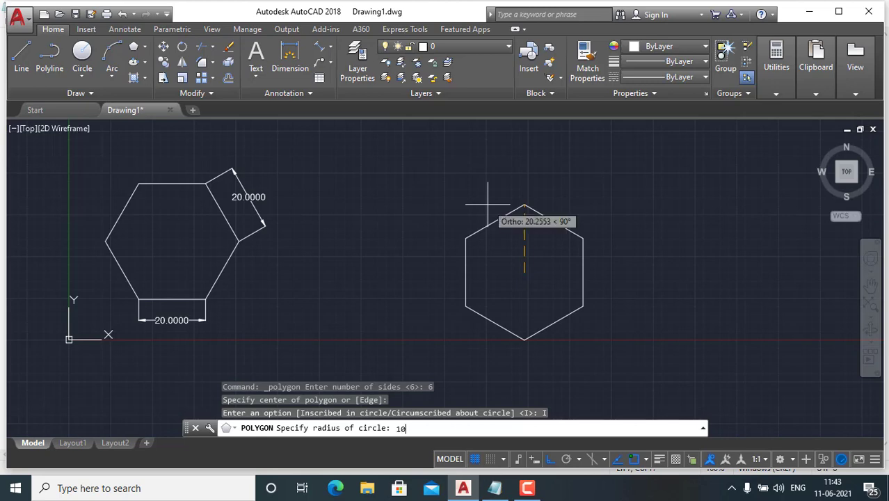
pyautogui.press('Return')
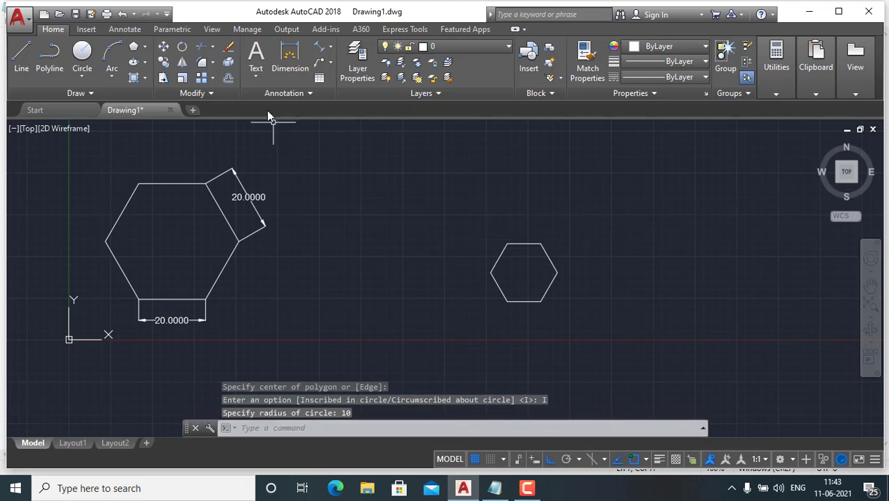
# - Draw a 3-point circle through the two upper vertices and the right vertex of the smaller hexagon
pyautogui.click(83, 78)
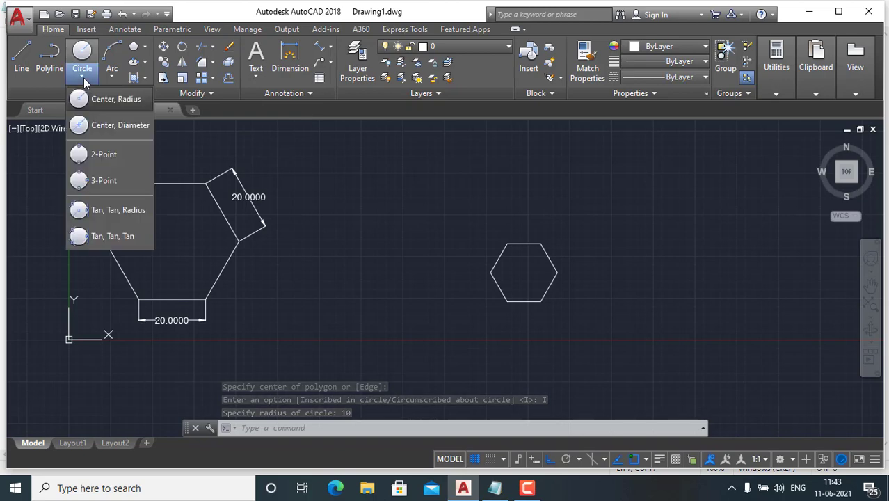
pyautogui.click(120, 179)
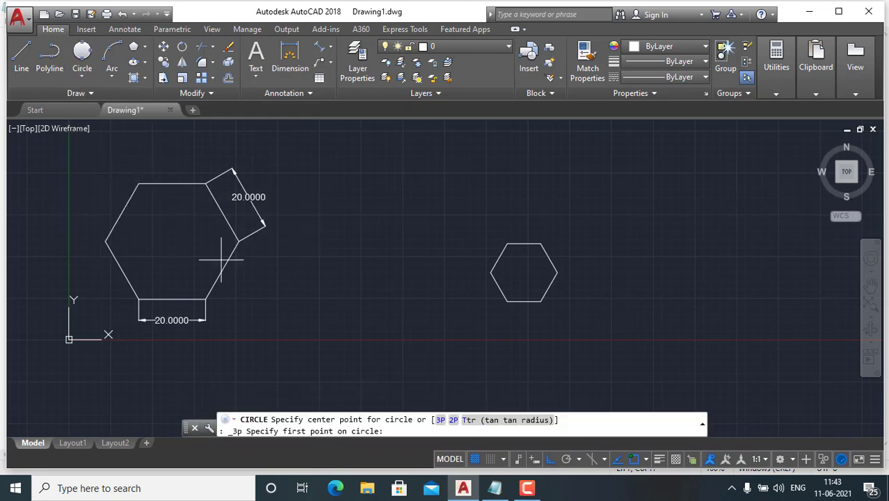
pyautogui.click(506, 243)
pyautogui.click(541, 244)
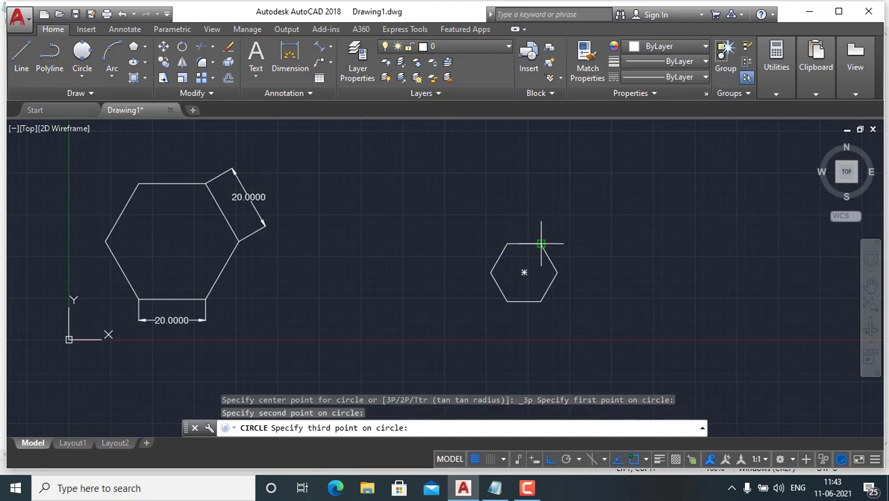
pyautogui.click(557, 271)
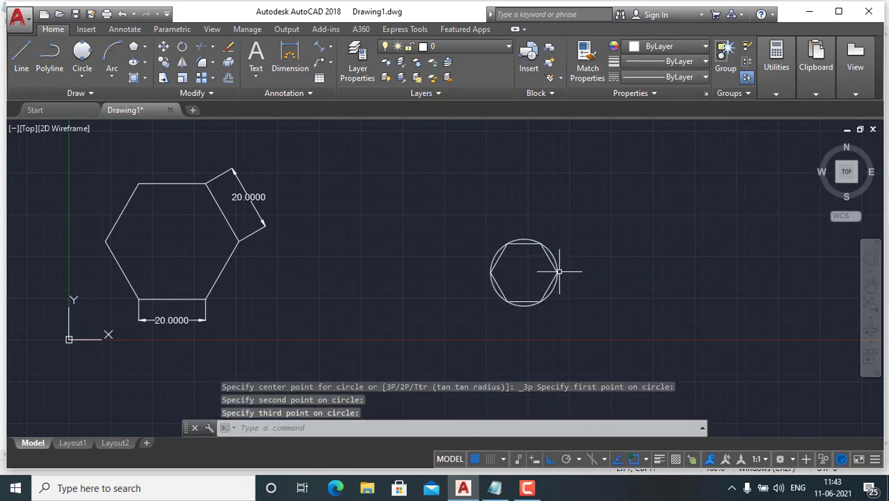
# - Add a radius dimension to the circle around the smaller hexagon, with its text placed outside at the upper left
pyautogui.scroll(2, 520, 265)
pyautogui.scroll(2, 417, 250)
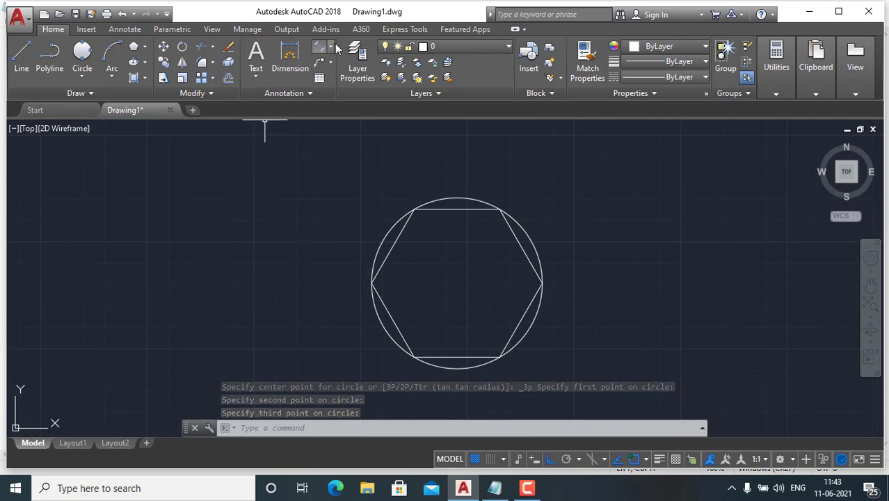
pyautogui.click(331, 49)
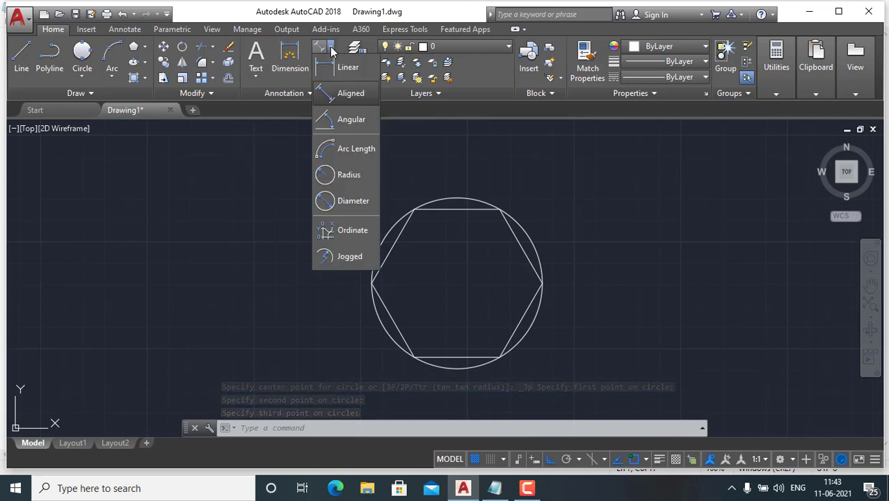
pyautogui.click(356, 179)
pyautogui.click(437, 203)
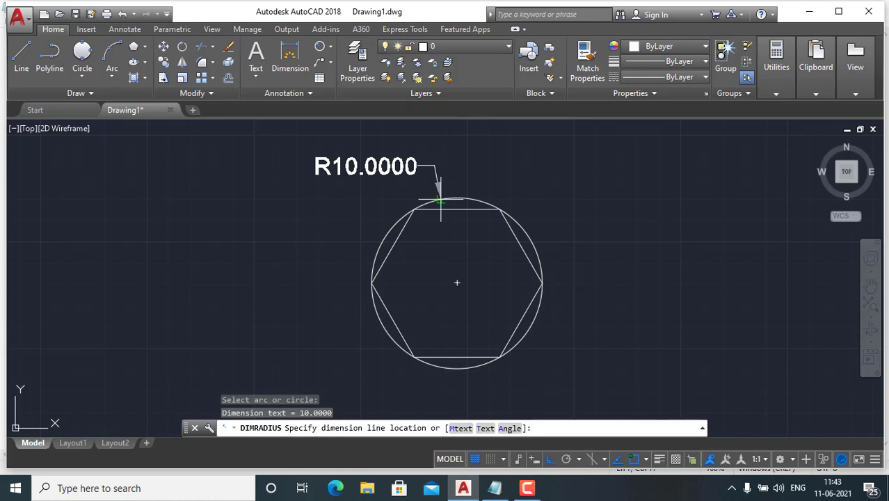
pyautogui.click(391, 171)
# - Draw a 6-sided polygon circumscribed about a circle of radius 15, centred to the right of the R10 circle
pyautogui.scroll(-4, 214, 200)
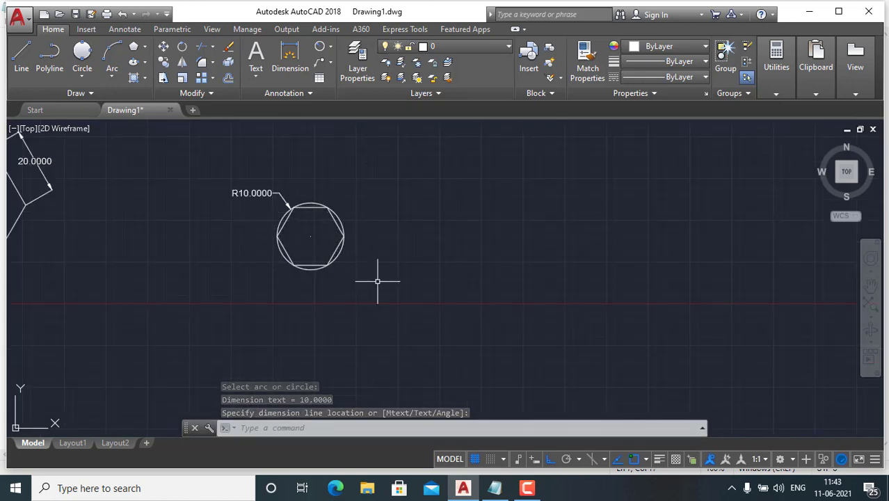
pyautogui.scroll(2, 362, 240)
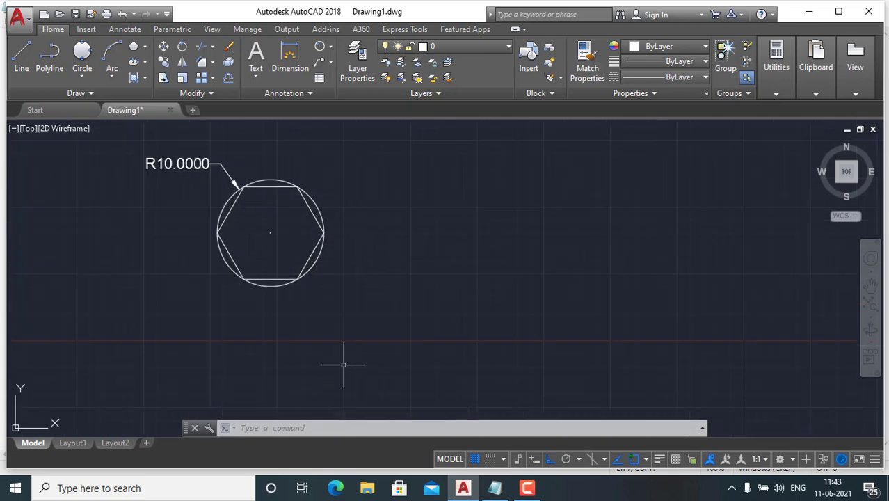
pyautogui.click(315, 426)
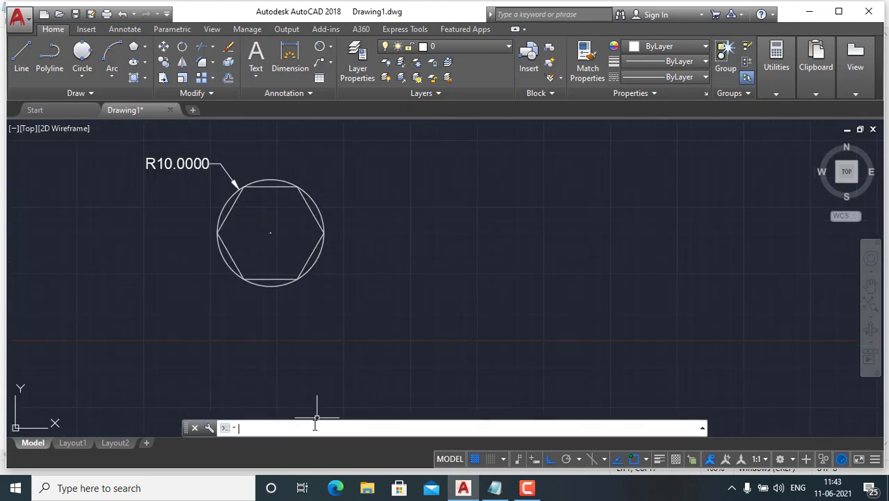
pyautogui.write('POL')
pyautogui.press('Return')
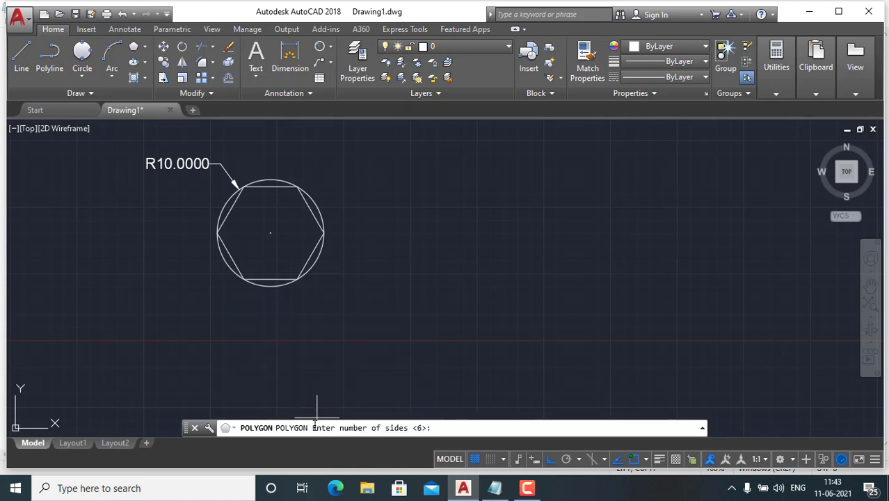
pyautogui.press('Return')
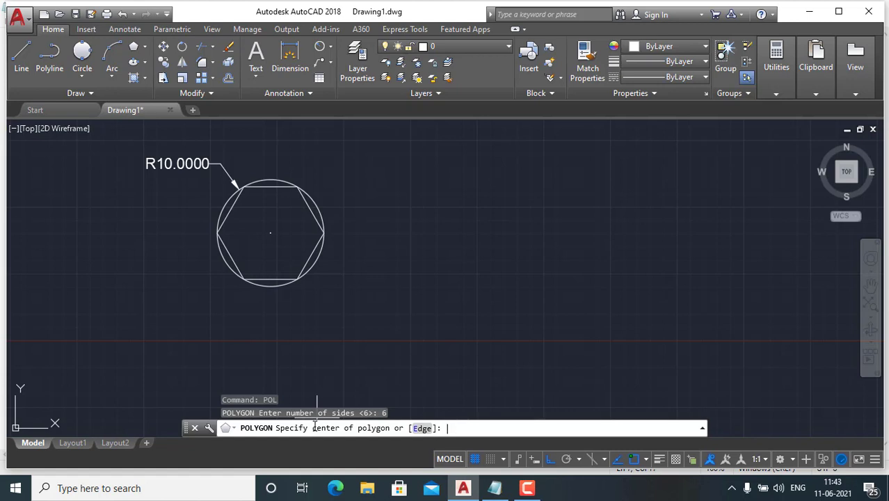
pyautogui.click(501, 236)
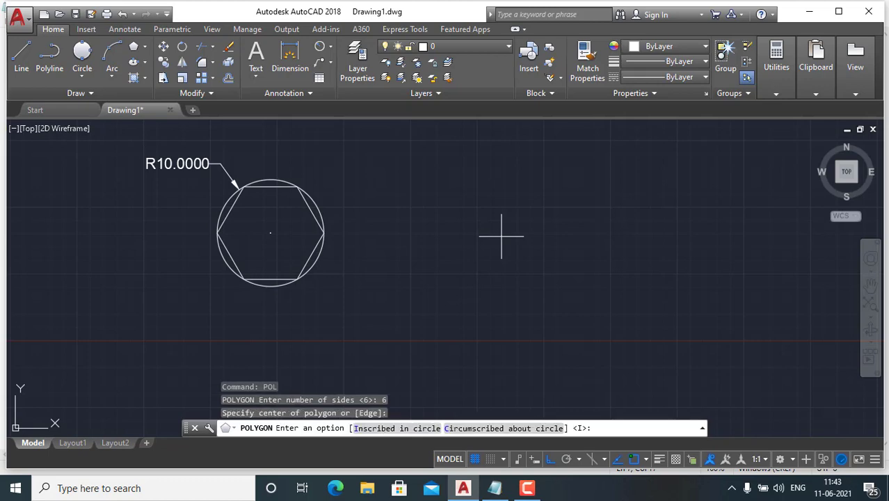
pyautogui.press('Return')
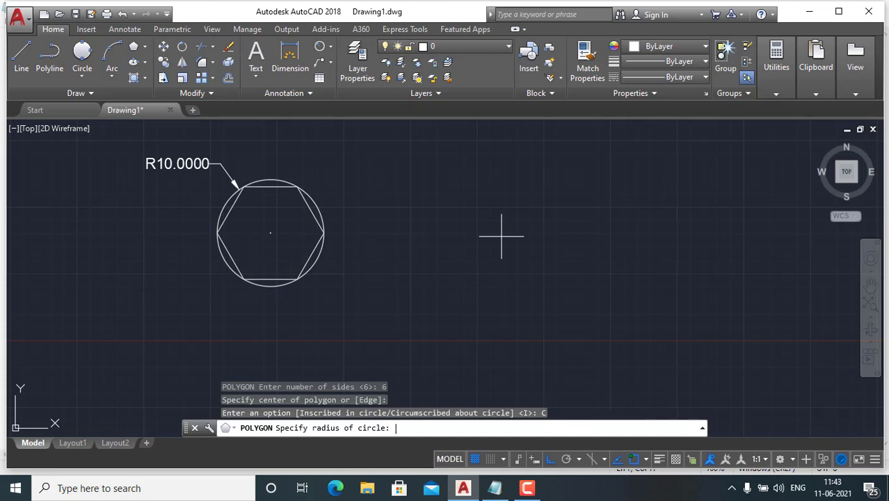
pyautogui.write('15')
pyautogui.press('Return')
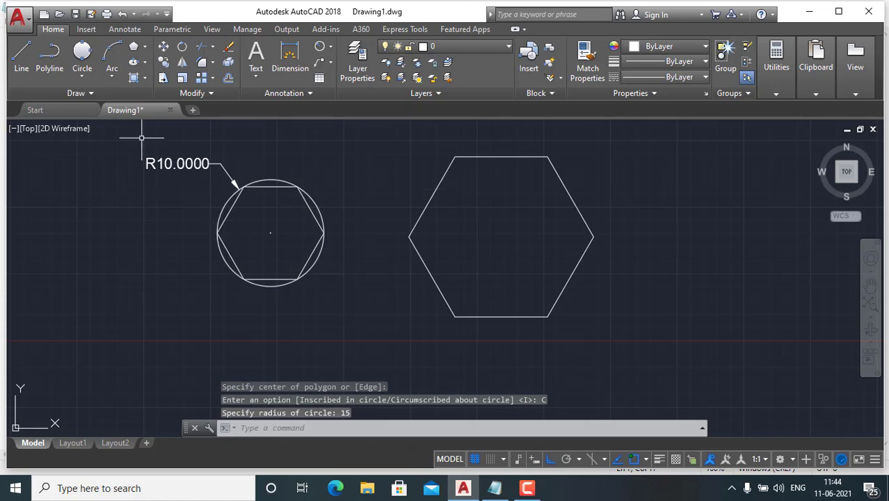
# - Draw a Tan, Tan, Tan circle inside the new hexagon, tangent to its top, upper-right and lower-right edges
pyautogui.click(82, 74)
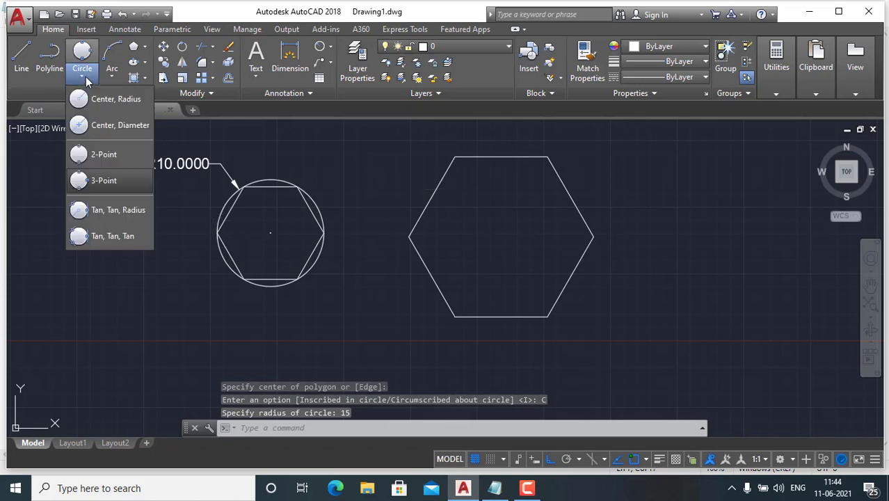
pyautogui.click(116, 238)
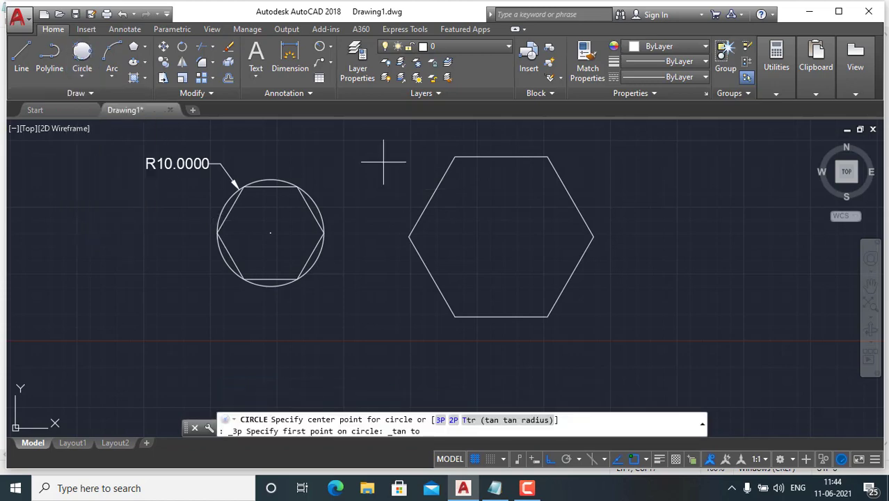
pyautogui.click(506, 149)
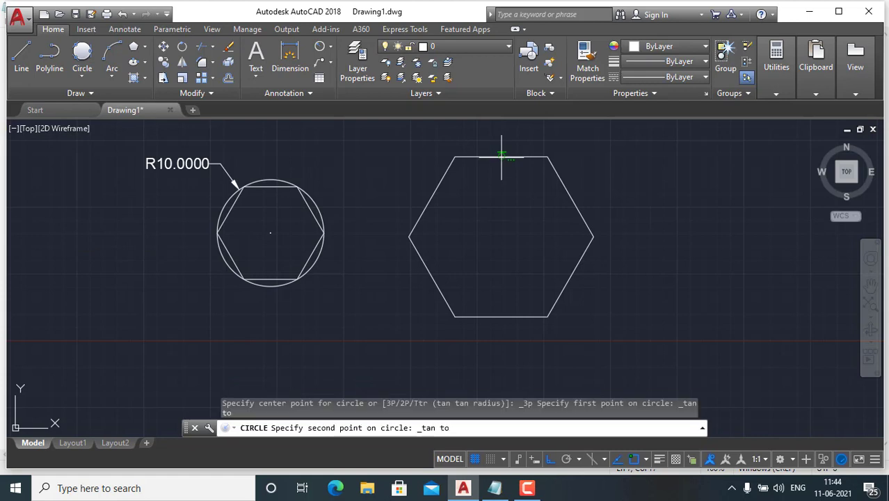
pyautogui.click(562, 185)
pyautogui.click(577, 266)
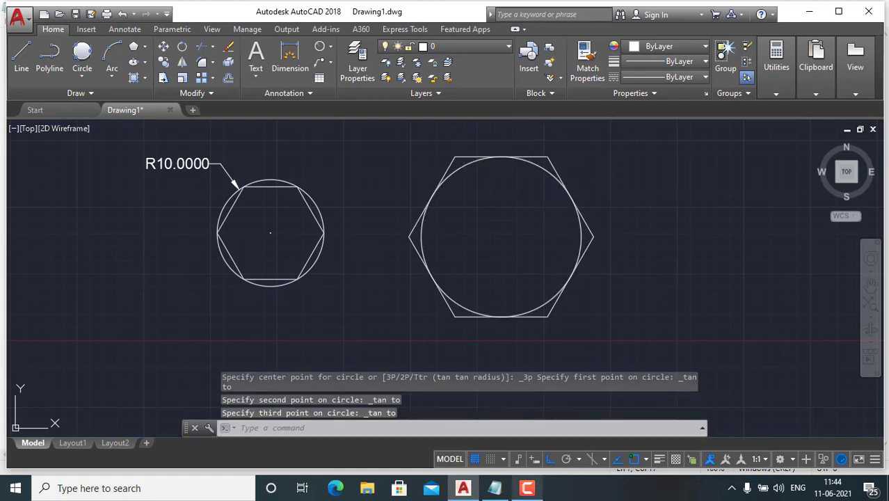
pyautogui.click(527, 488)
pyautogui.click(827, 427)
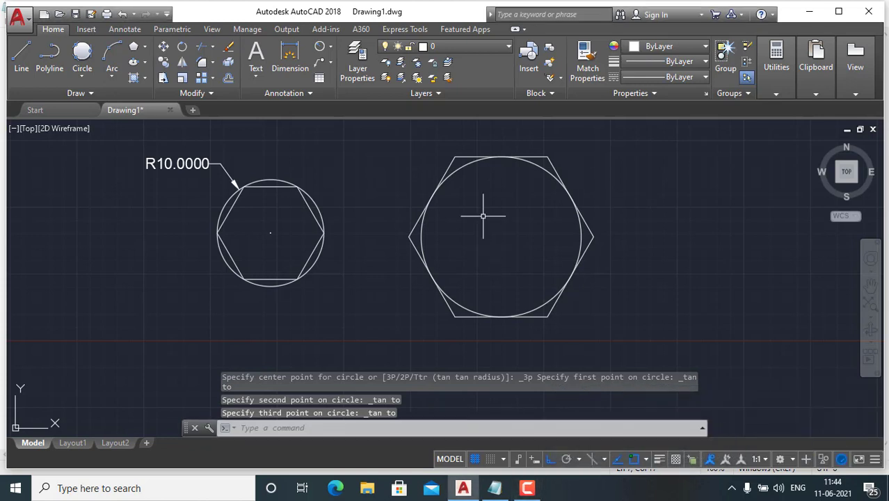
# - Add a radius dimension to the circle inside the circumscribed hexagon, with its text placed outside at the upper right
pyautogui.click(319, 46)
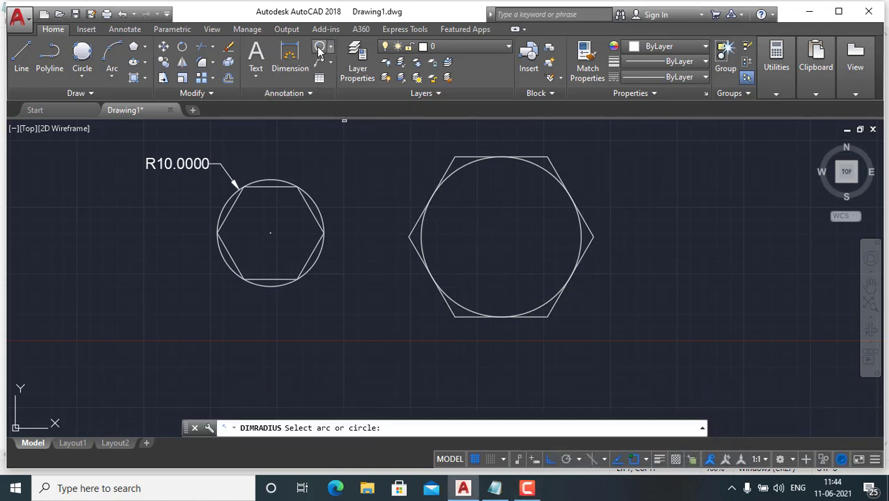
pyautogui.click(549, 175)
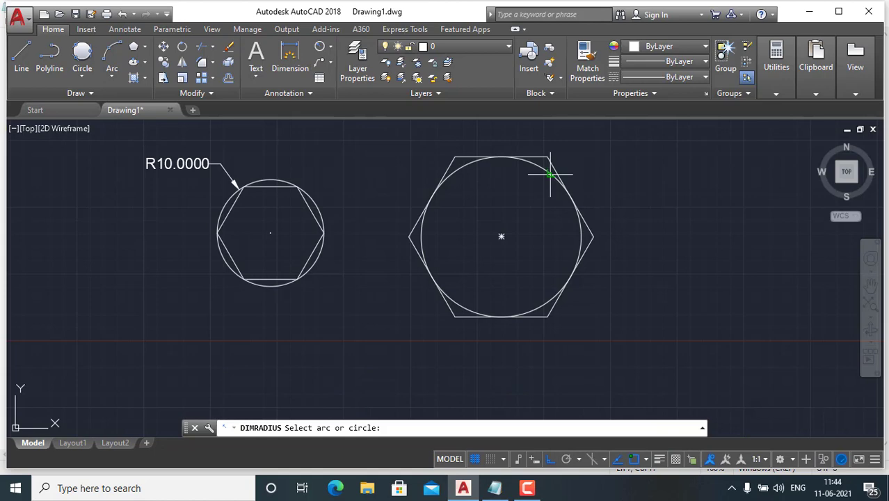
pyautogui.click(583, 156)
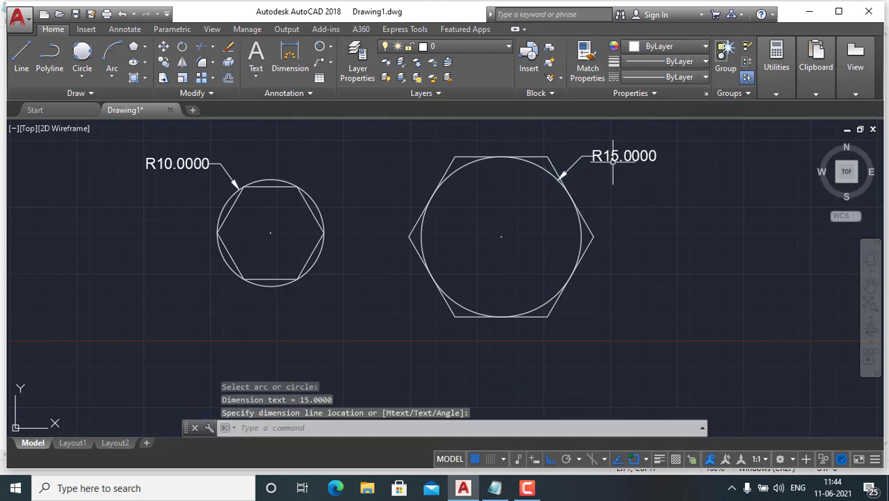
pyautogui.scroll(-5, 278, 257)
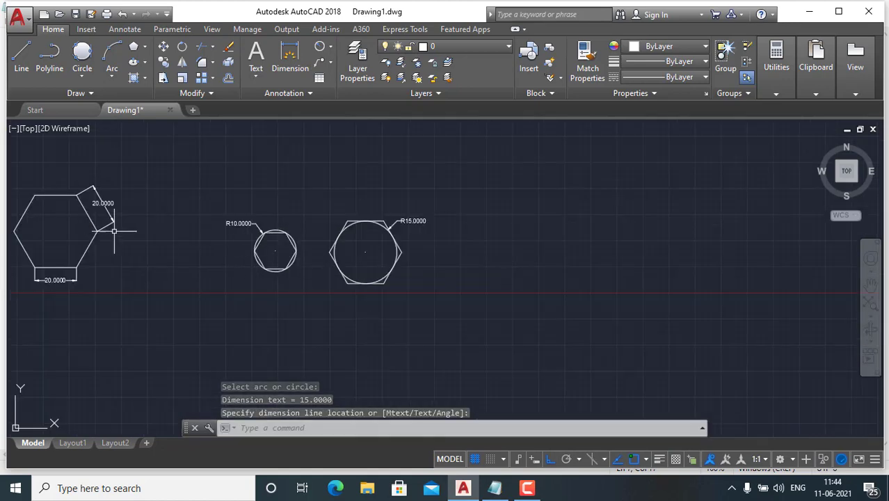
# - Switch to Notepad and add the heading "ELLIPSE COMMAND" below the polygon notes, leaving two blank lines between them
pyautogui.click(494, 488)
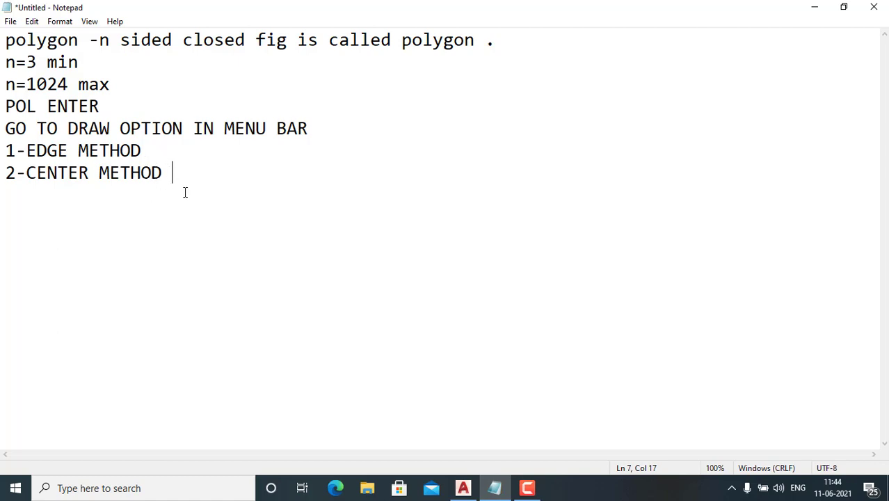
pyautogui.press('Return')
pyautogui.press('Return')
pyautogui.press('Return')
pyautogui.write('e')
pyautogui.press('BackSpace')
pyautogui.write('ELLI')
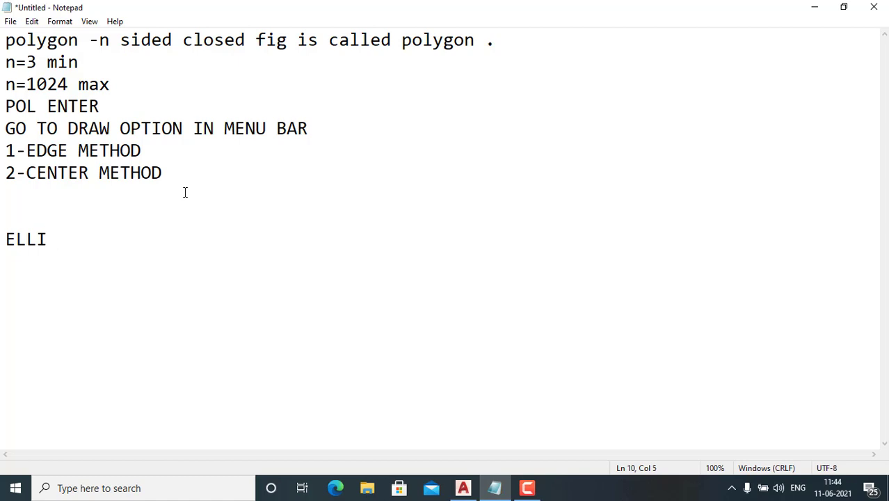
pyautogui.write('PSE CO')
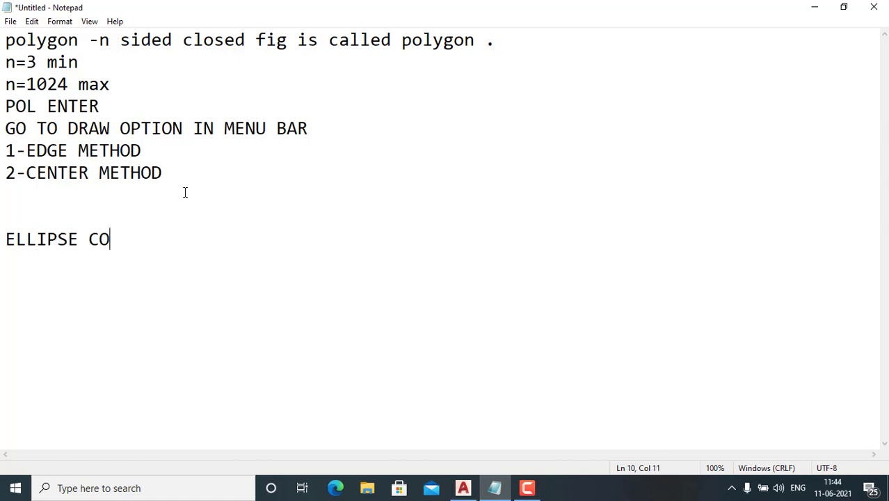
pyautogui.write('MMAN')
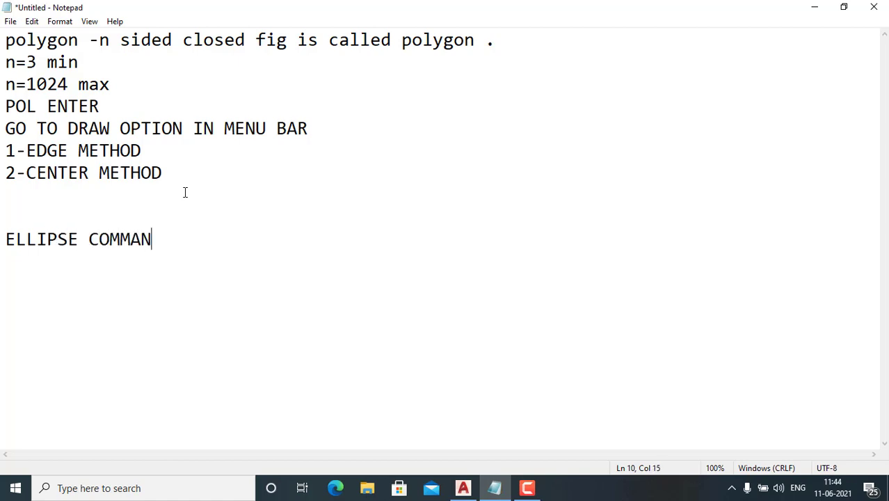
pyautogui.press('BackSpace')
pyautogui.write('ND')
# - Add the line "EL ENTER" below the ellipse heading, separated by one blank line
pyautogui.press('Return')
pyautogui.press('Return')
pyautogui.write('e')
pyautogui.press('BackSpace')
pyautogui.write('EL ENTER')
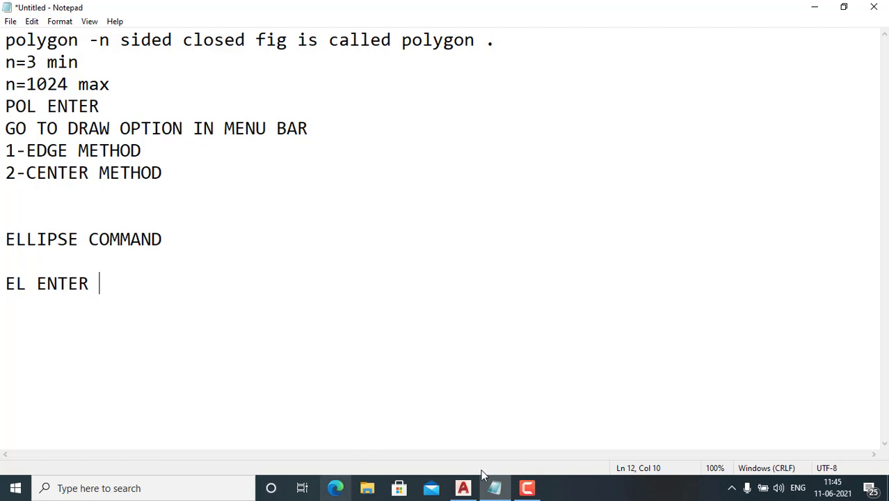
pyautogui.click(526, 488)
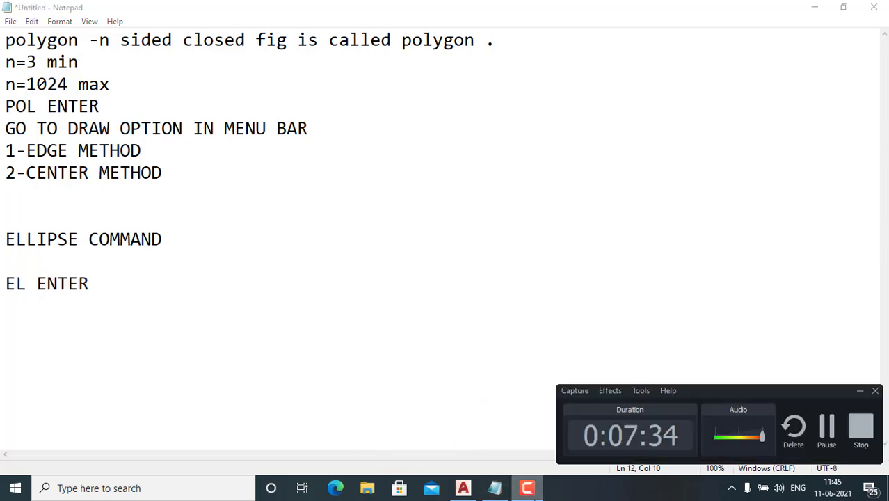
pyautogui.click(527, 487)
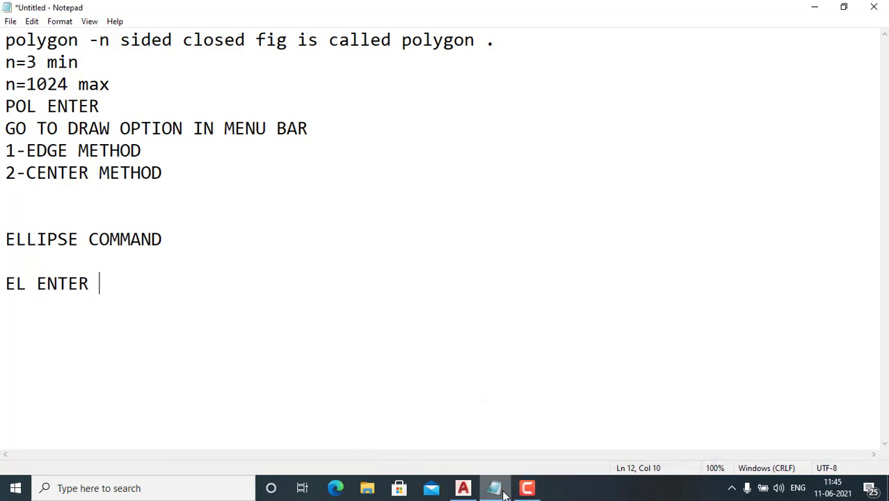
# - Switch to AutoCAD and draw an ellipse right of the hexagons with a 50-unit vertical axis and a distance of 10 to the other axis
pyautogui.click(465, 490)
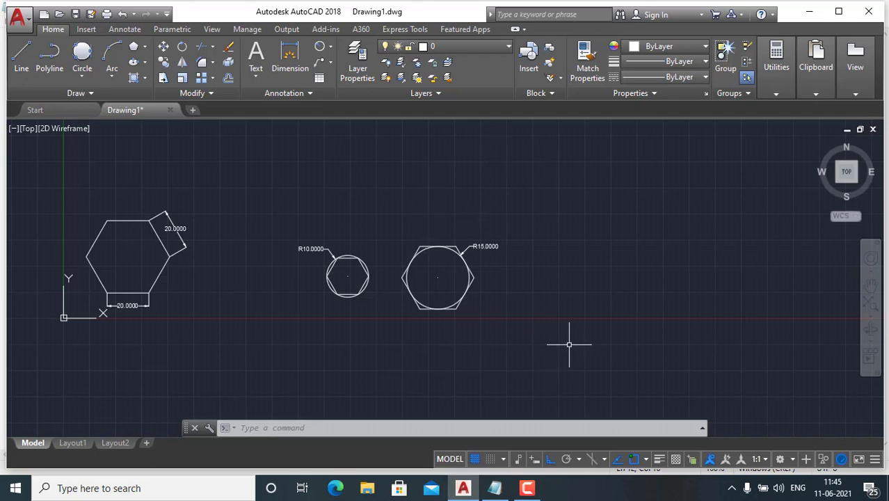
pyautogui.scroll(-2, 194, 224)
pyautogui.moveTo(393, 246)
pyautogui.mouseDown(button='middle')
pyautogui.moveTo(311, 211)
pyautogui.moveTo(149, 208)
pyautogui.mouseUp(button='middle')
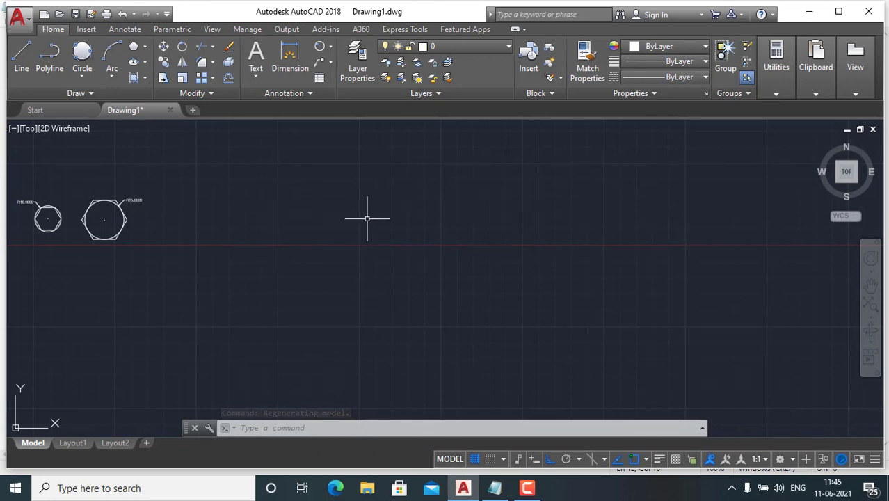
pyautogui.click(319, 425)
pyautogui.write('EL')
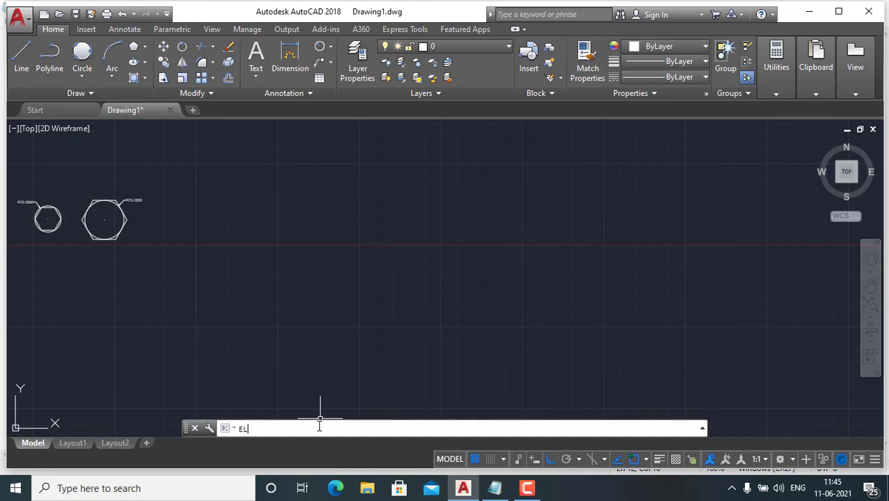
pyautogui.press('Return')
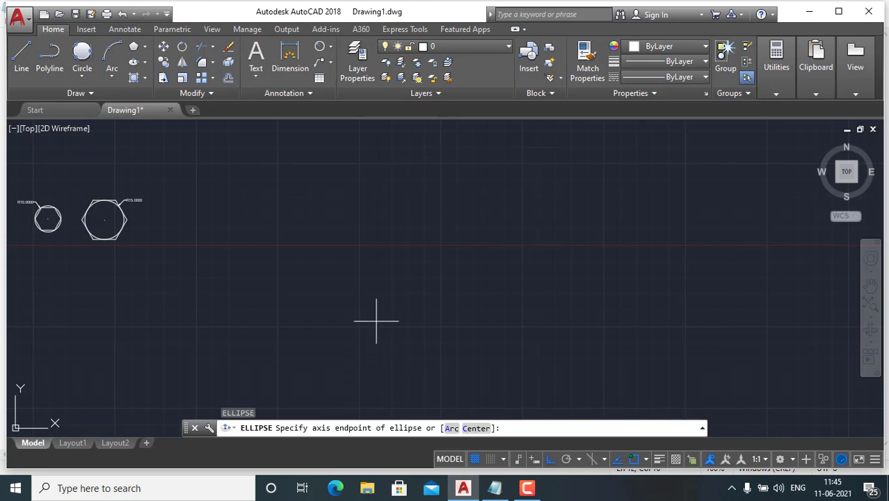
pyautogui.click(390, 169)
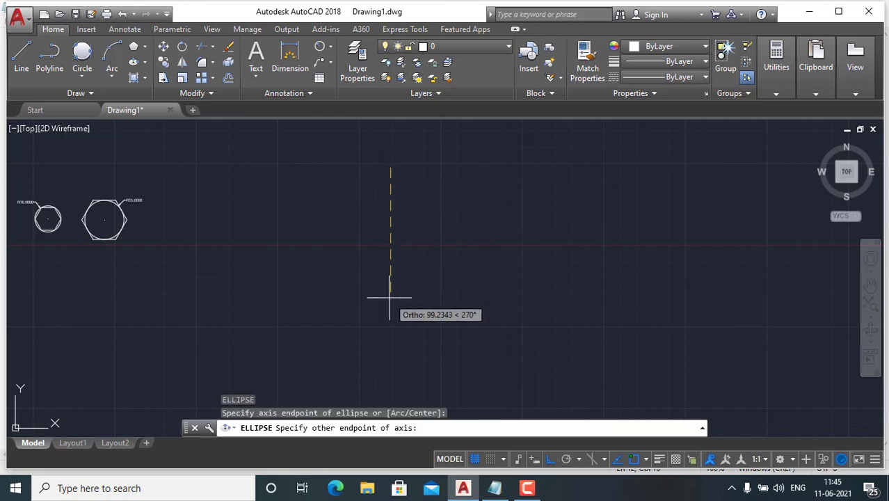
pyautogui.write('50')
pyautogui.press('Return')
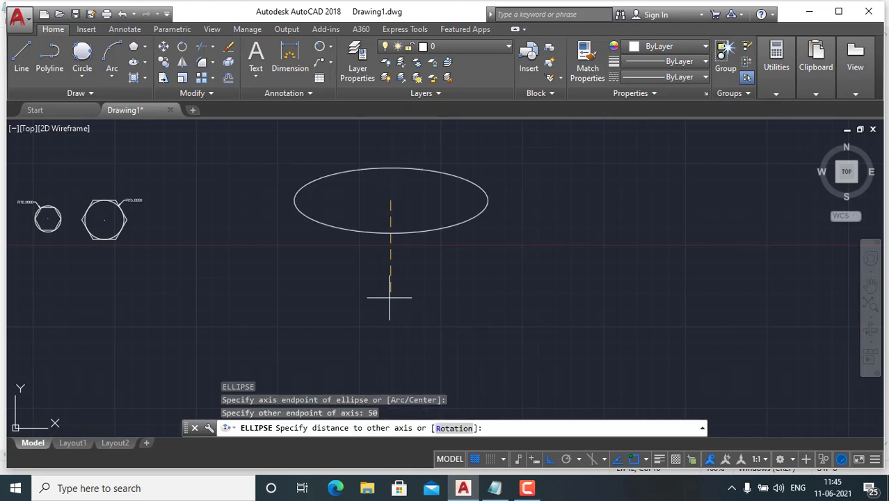
pyautogui.write('10')
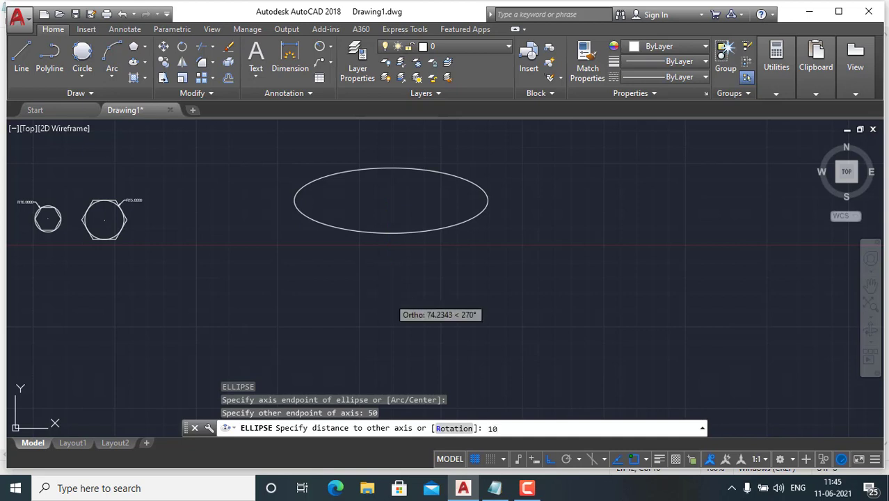
pyautogui.press('Return')
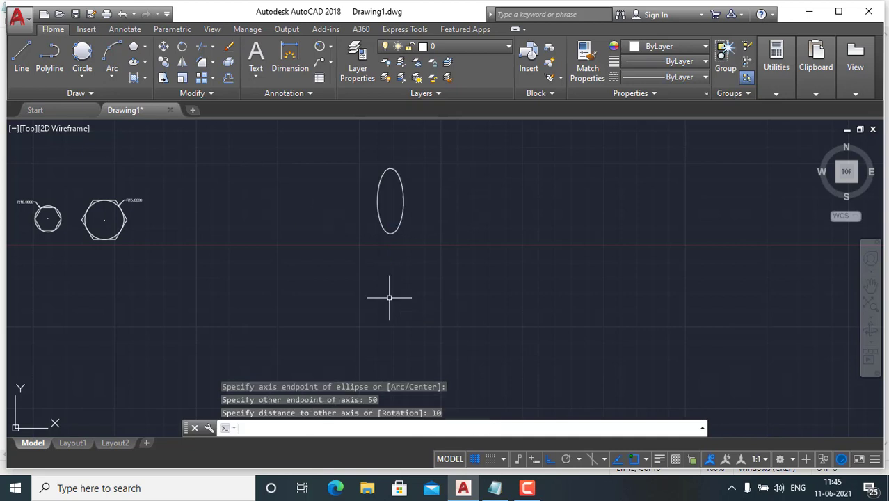
# - Add a linear dimension between the ellipse's top and bottom quadrants, with the dimension line placed to its right
pyautogui.click(330, 46)
pyautogui.click(341, 65)
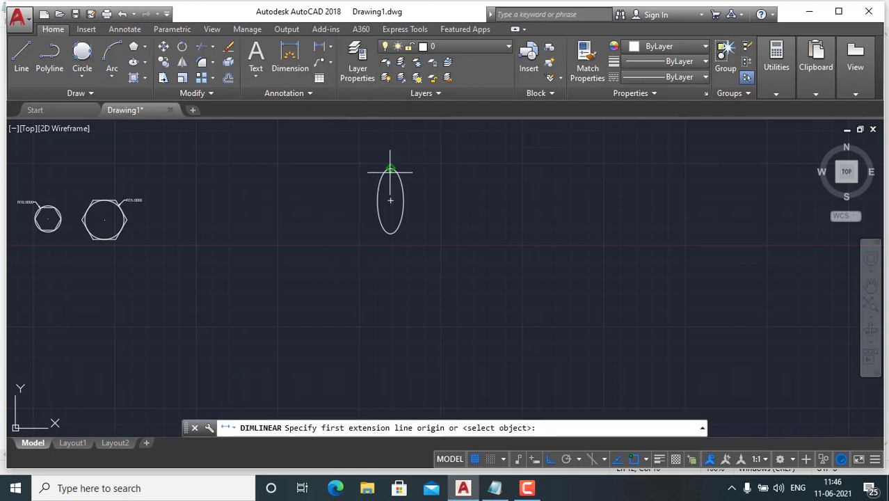
pyautogui.click(390, 169)
pyautogui.click(390, 233)
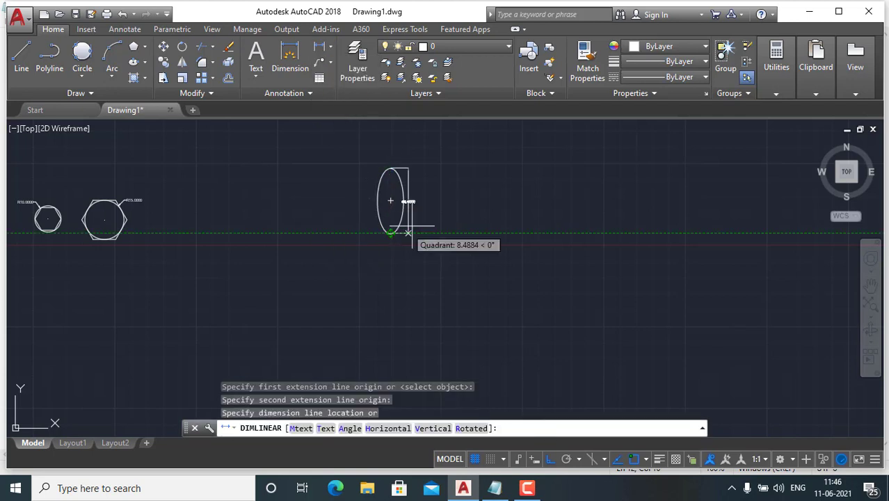
pyautogui.click(431, 202)
pyautogui.scroll(4, 432, 197)
pyautogui.scroll(-4, 400, 186)
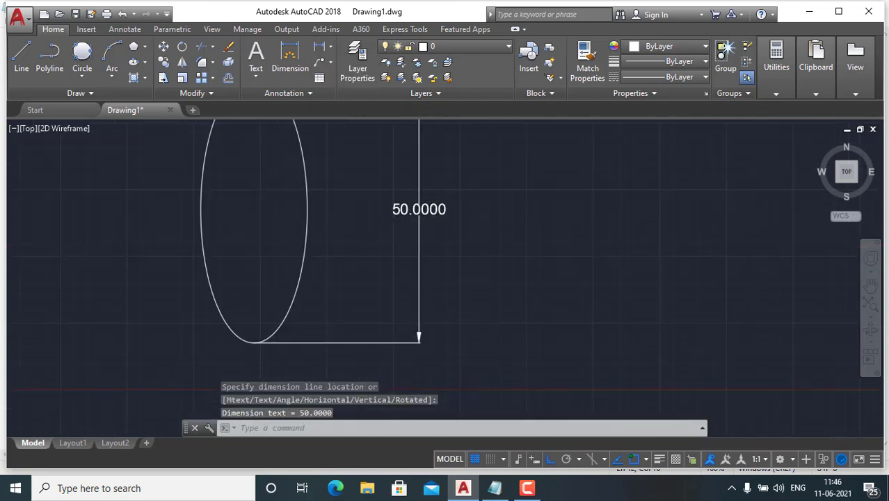
# - Add a linear dimension between the ellipse's left and right quadrants, with the dimension line inside the ellipse just below its centre
pyautogui.rightClick(153, 127)
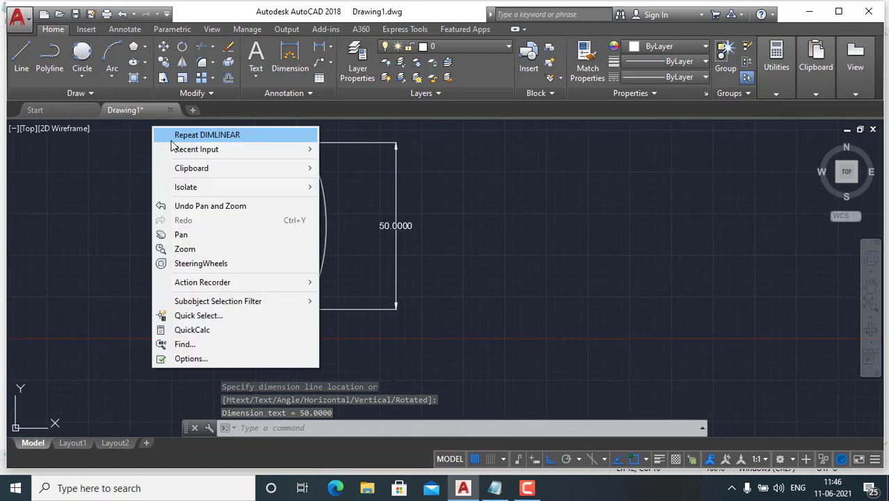
pyautogui.click(170, 133)
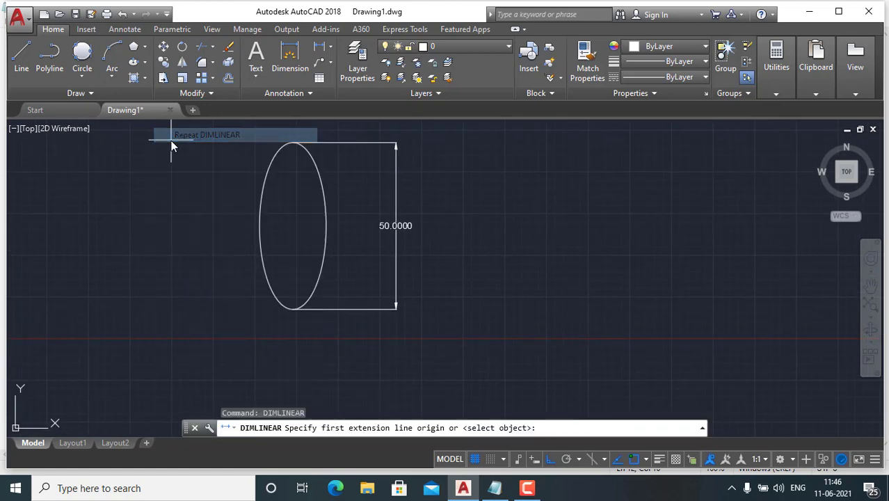
pyautogui.click(259, 225)
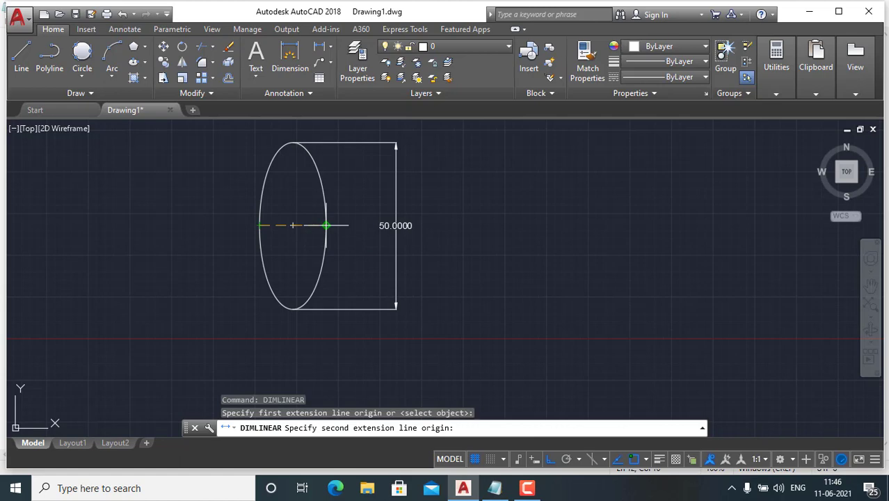
pyautogui.click(326, 225)
pyautogui.click(291, 240)
pyautogui.scroll(2, 285, 241)
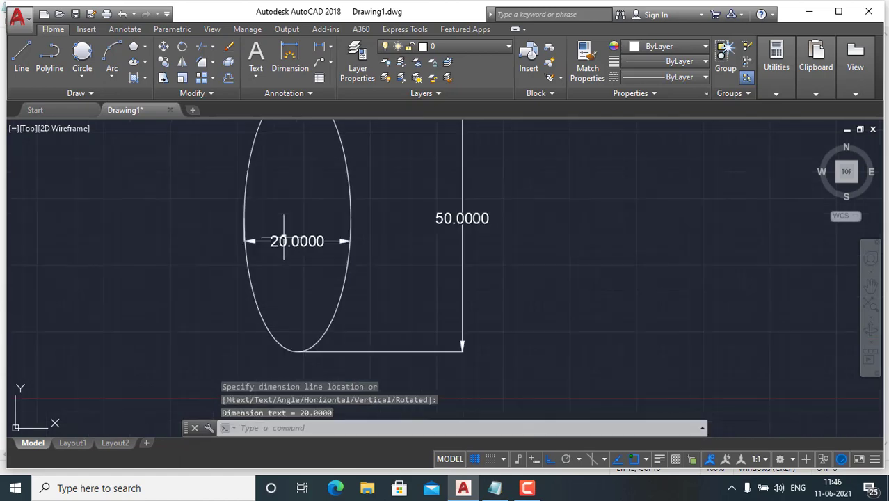
pyautogui.scroll(-2, 283, 237)
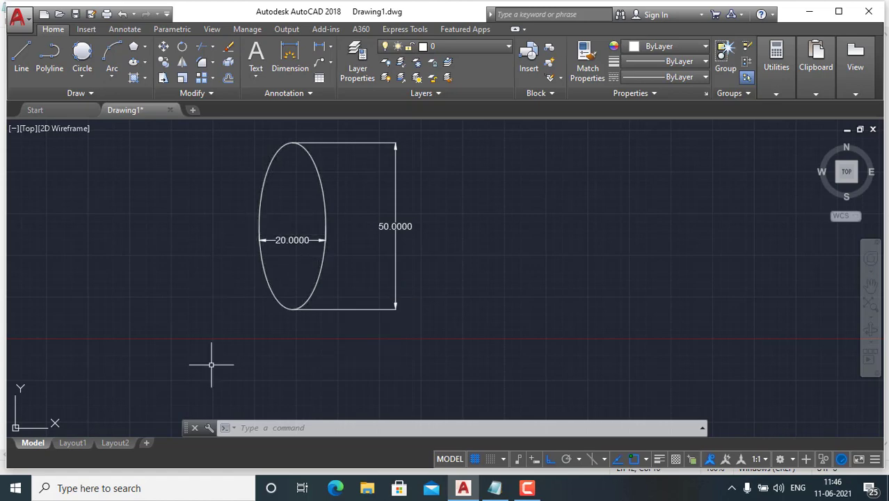
# - Draw an axis-endpoint ellipse right of the dimensioned one, with a 20-unit horizontal axis and a distance of 25 to the other axis
pyautogui.click(265, 428)
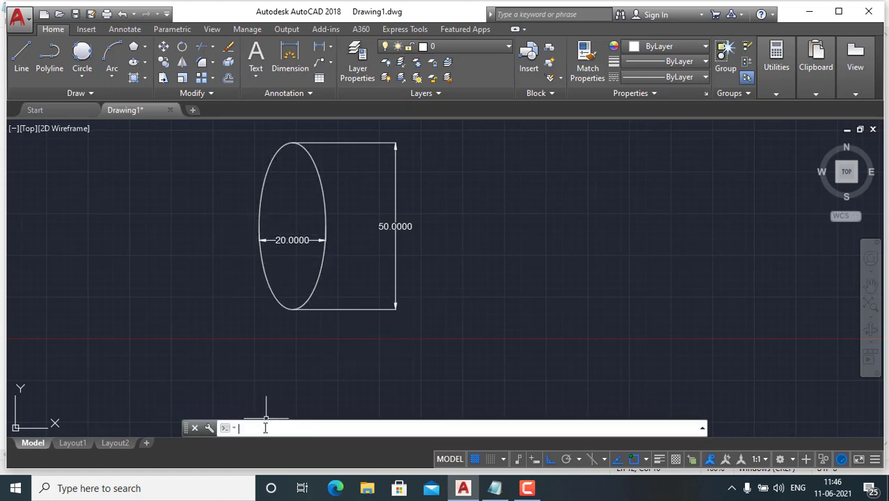
pyautogui.write('el')
pyautogui.press('Return')
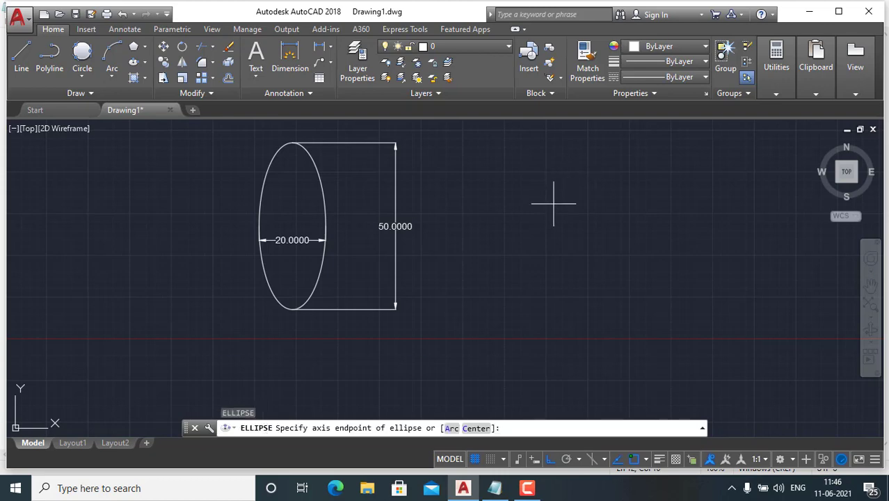
pyautogui.click(553, 266)
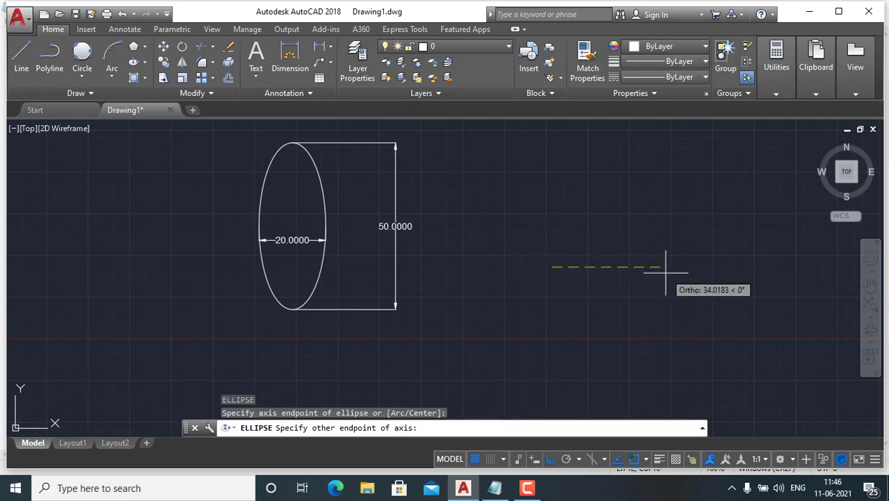
pyautogui.write('20')
pyautogui.press('Return')
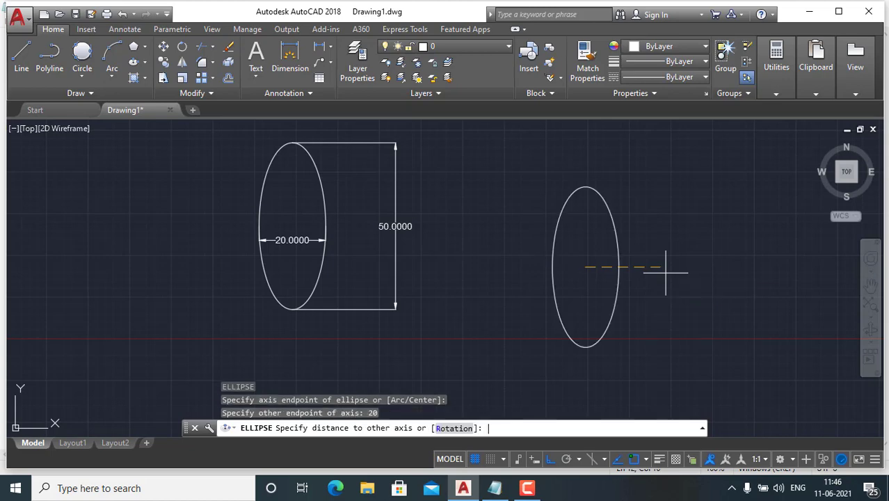
pyautogui.write('25')
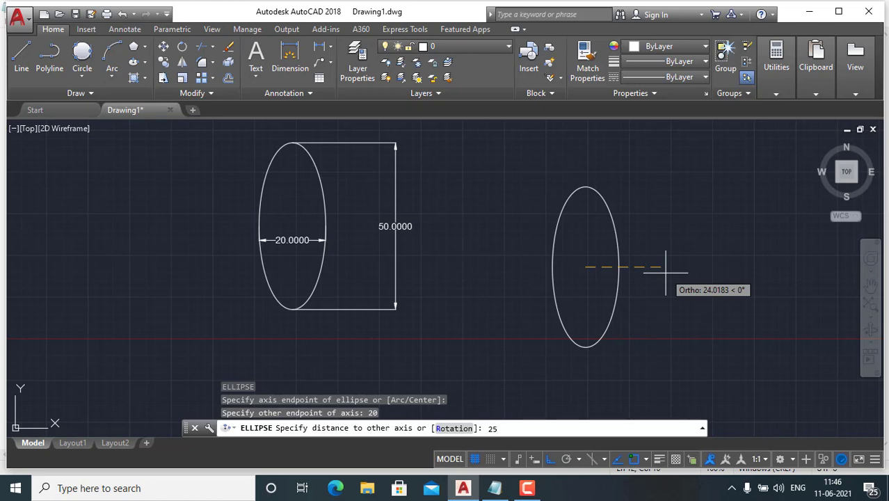
pyautogui.press('Return')
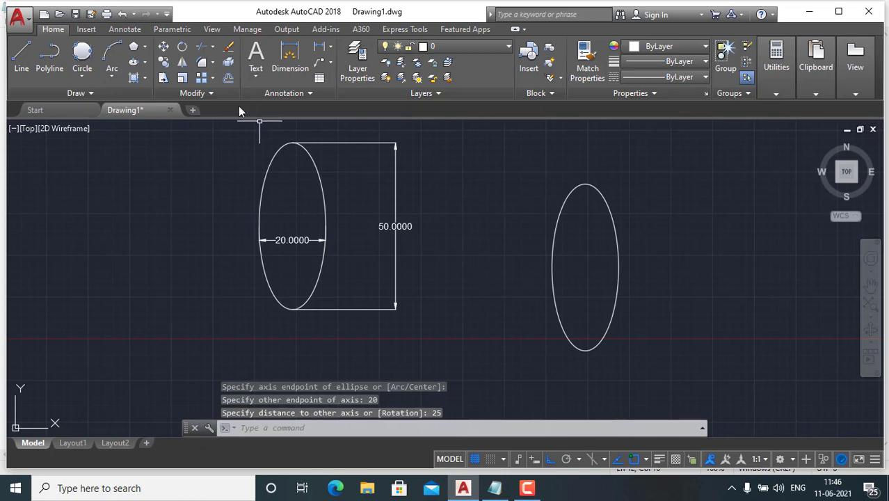
# - Draw a centre-based ellipse left of the dimensioned one, with its vertical axis endpoint 25 units from the centre and the other axis distance 10
pyautogui.click(145, 62)
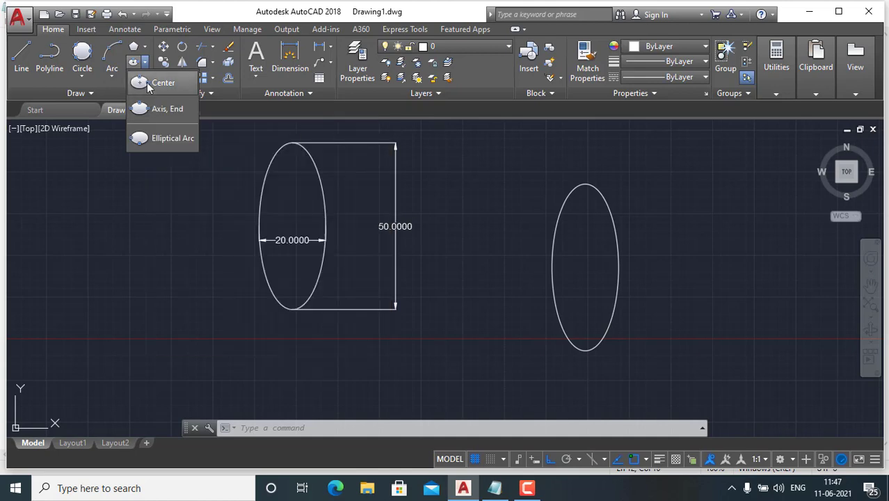
pyautogui.click(147, 85)
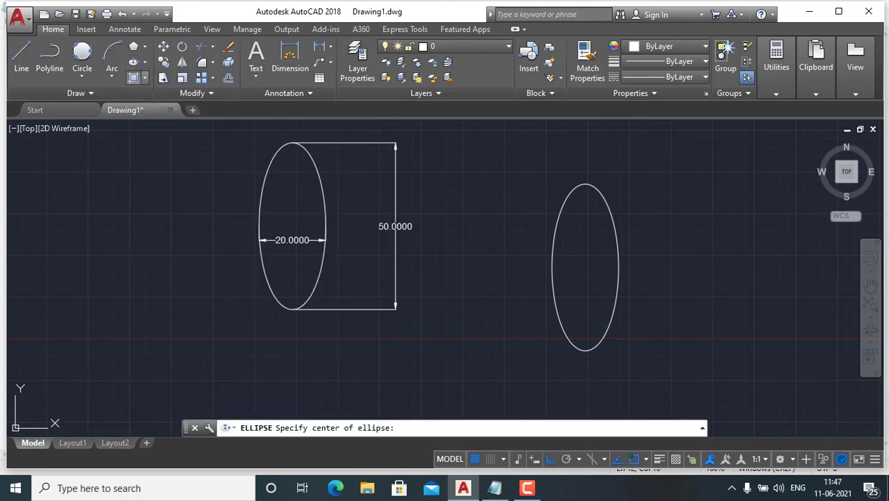
pyautogui.moveTo(139, 252); pyautogui.dragTo(166, 253, button='middle')
pyautogui.click(154, 266)
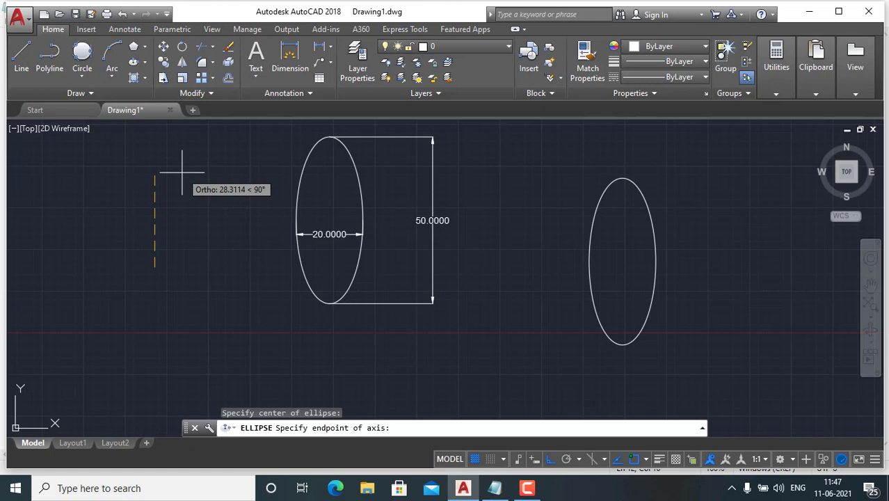
pyautogui.write('25')
pyautogui.press('Return')
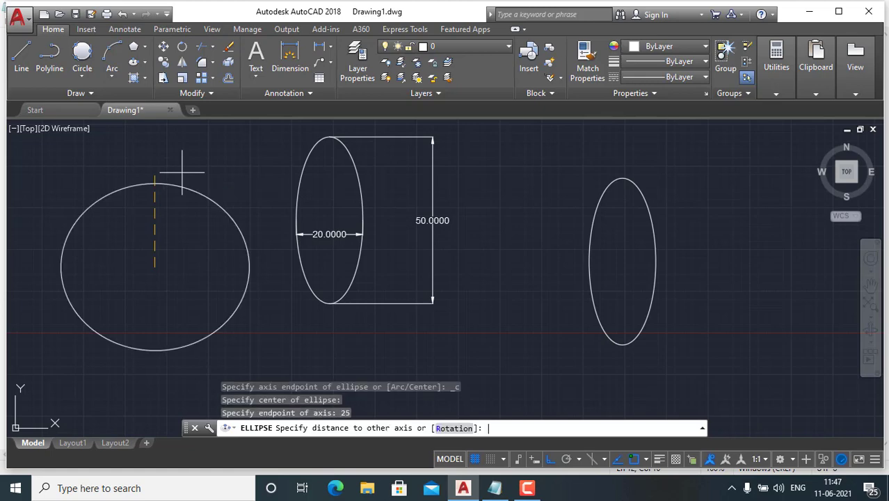
pyautogui.write('10')
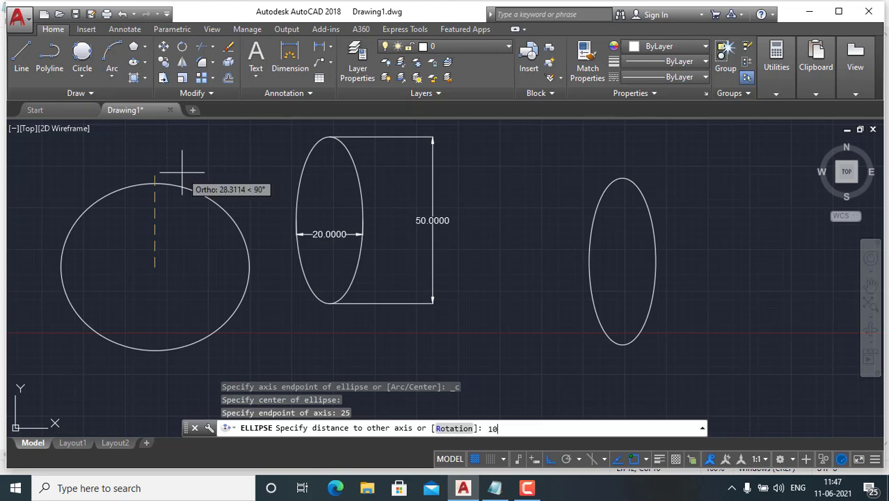
pyautogui.press('Return')
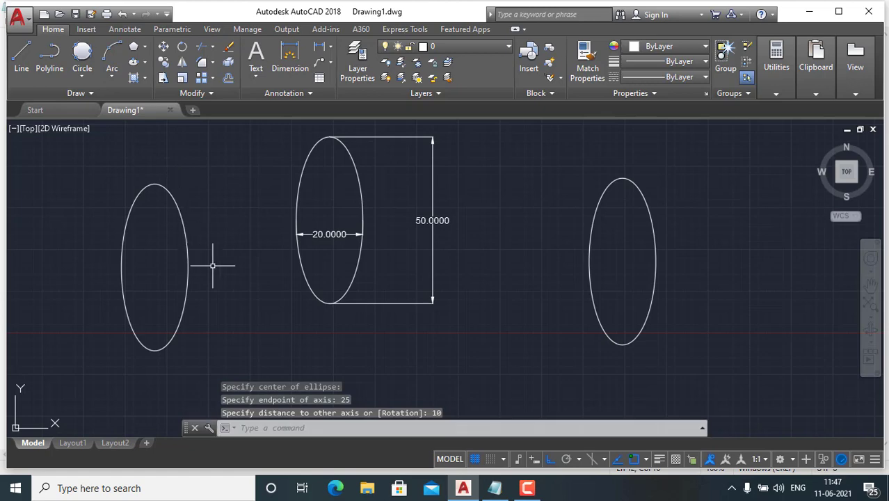
# - Add a linear dimension between the top and bottom quadrants of the new left ellipse, with the dimension line to its right
pyautogui.scroll(-5, 209, 278)
pyautogui.scroll(4, 174, 276)
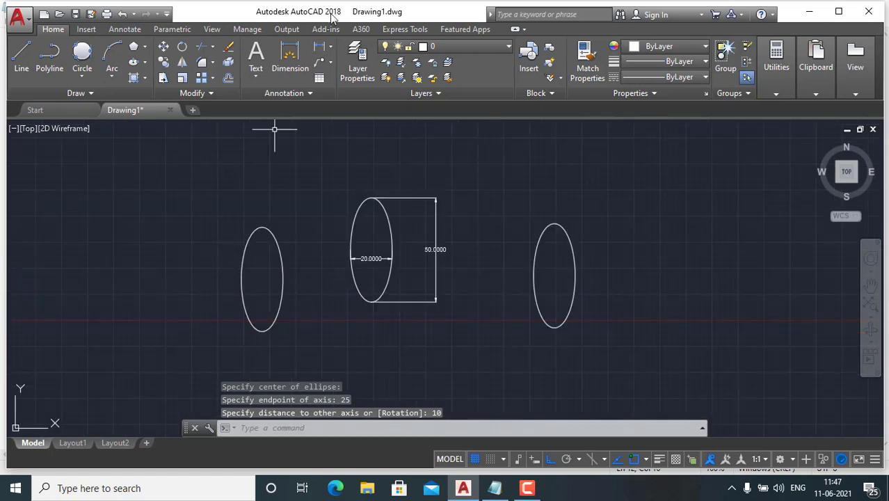
pyautogui.click(320, 48)
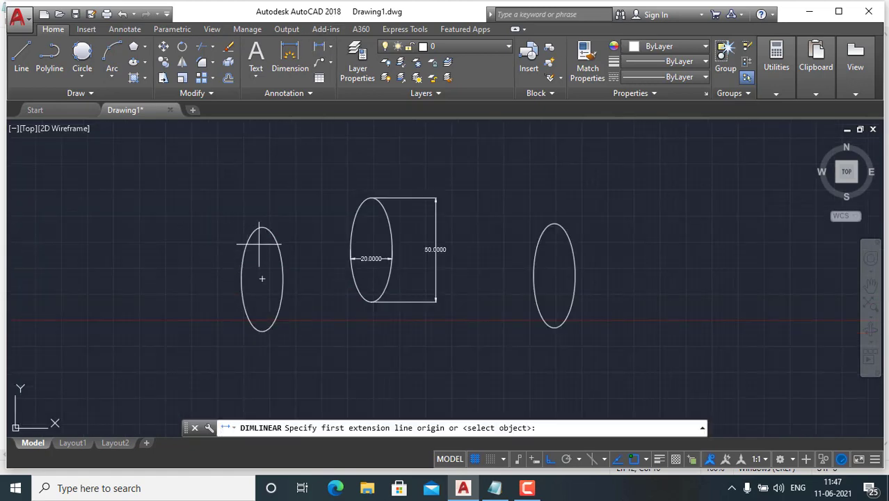
pyautogui.click(262, 228)
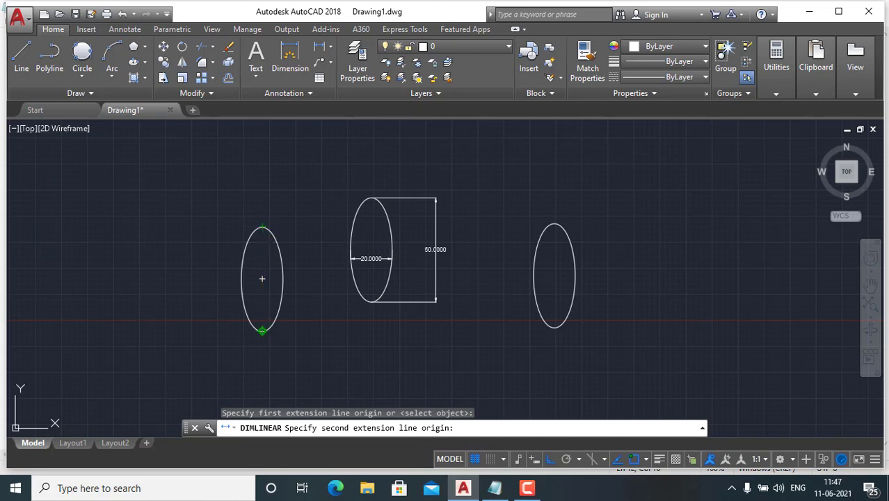
pyautogui.click(263, 330)
pyautogui.click(304, 305)
pyautogui.click(295, 273)
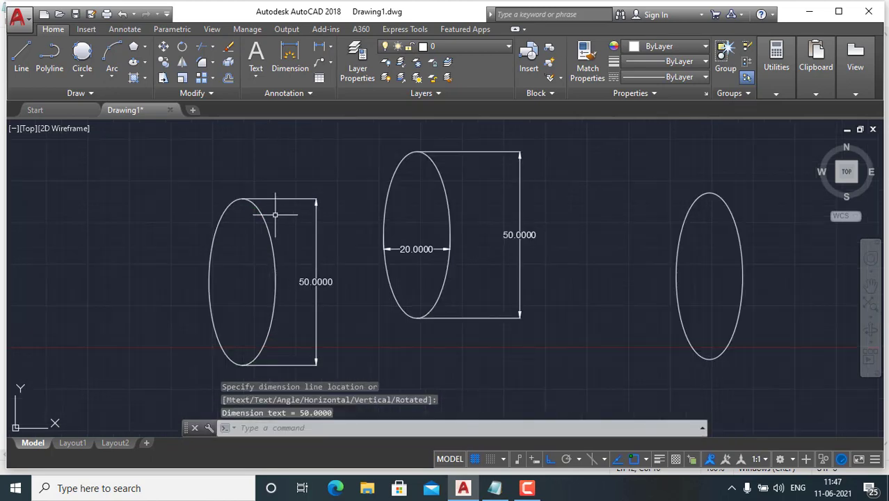
# - Dimension the width of the same ellipse between its side quadrants, with the dimension line inside it just below the centre
pyautogui.click(290, 63)
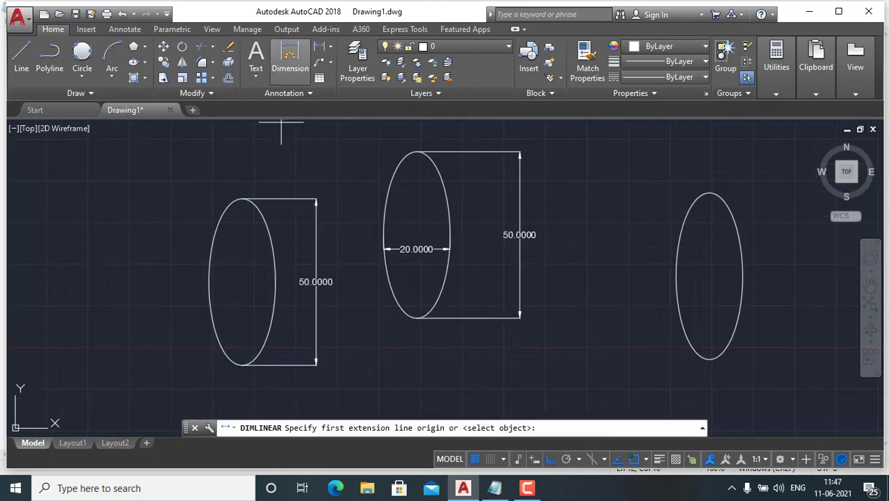
pyautogui.click(210, 281)
pyautogui.click(275, 281)
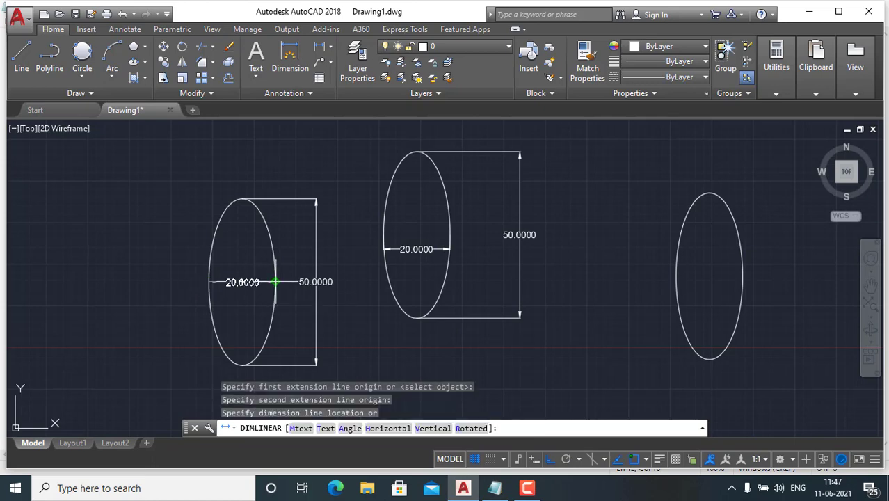
pyautogui.click(237, 300)
pyautogui.scroll(-2, 135, 251)
# - Draw another centre-based ellipse at the far left, with its horizontal axis endpoint 10 units from the centre and the other axis distance 25
pyautogui.moveTo(135, 252); pyautogui.dragTo(242, 226, button='middle')
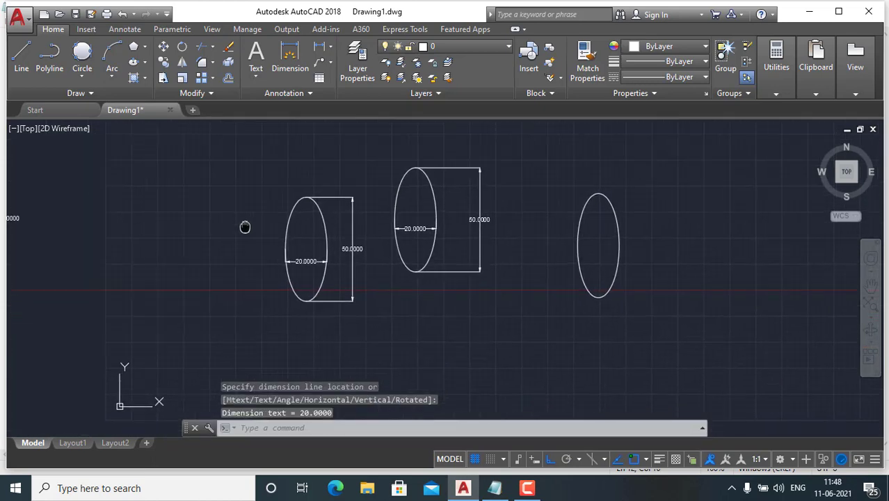
pyautogui.scroll(3, 242, 278)
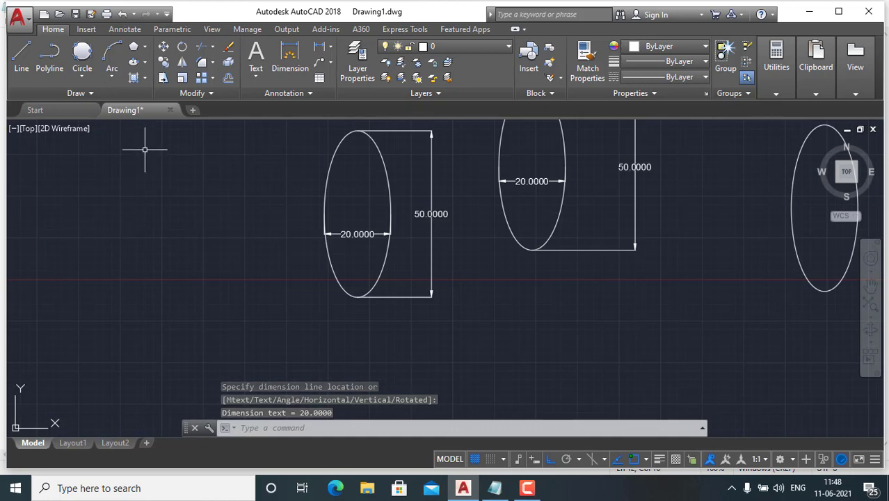
pyautogui.click(143, 63)
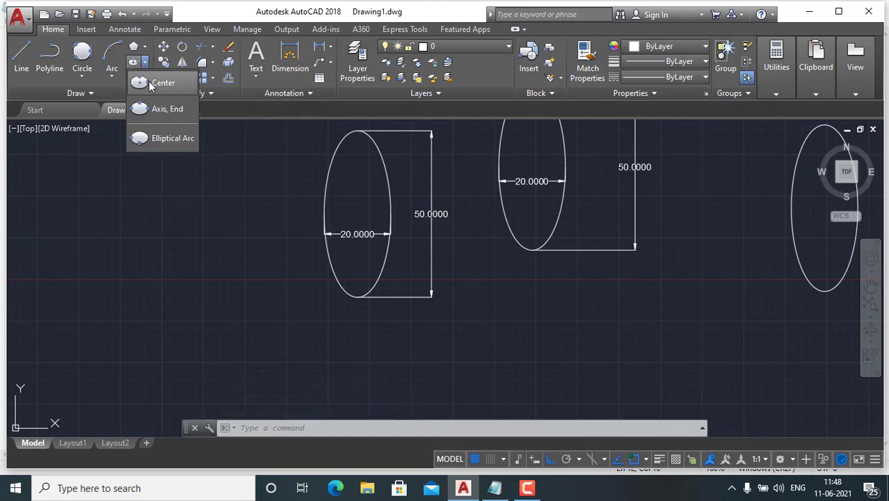
pyautogui.click(148, 82)
pyautogui.click(178, 260)
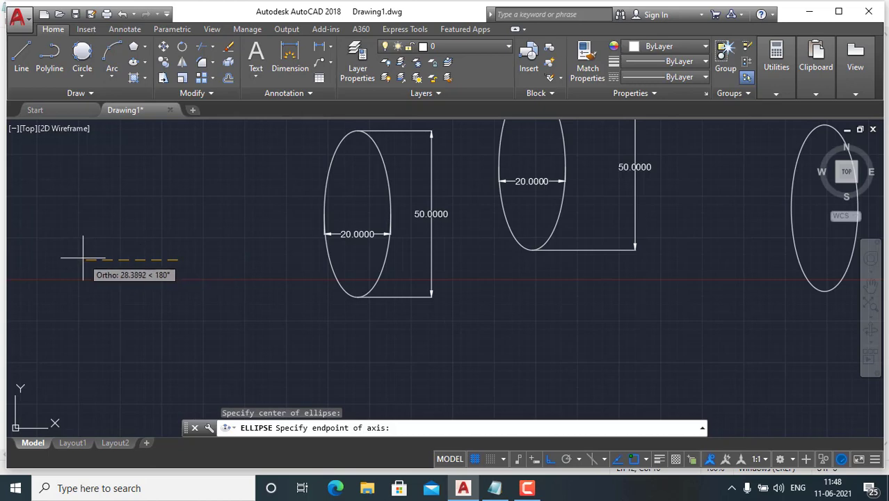
pyautogui.write('10')
pyautogui.press('Return')
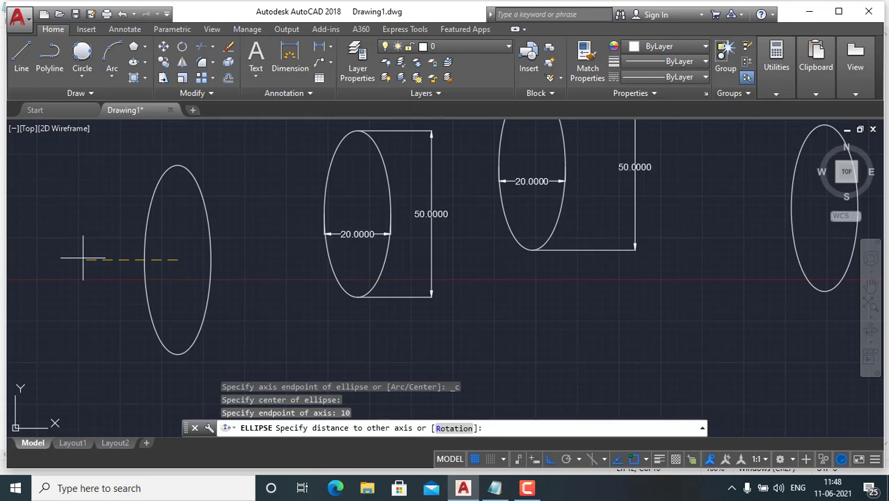
pyautogui.write('25')
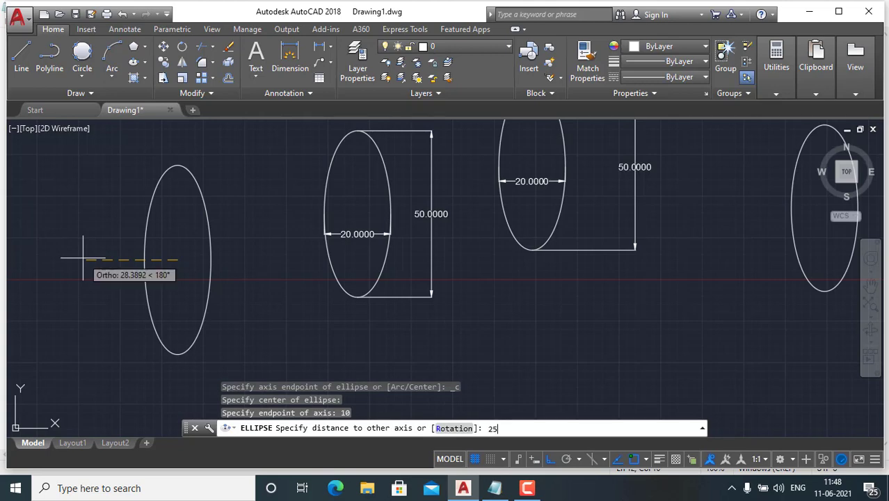
pyautogui.press('Return')
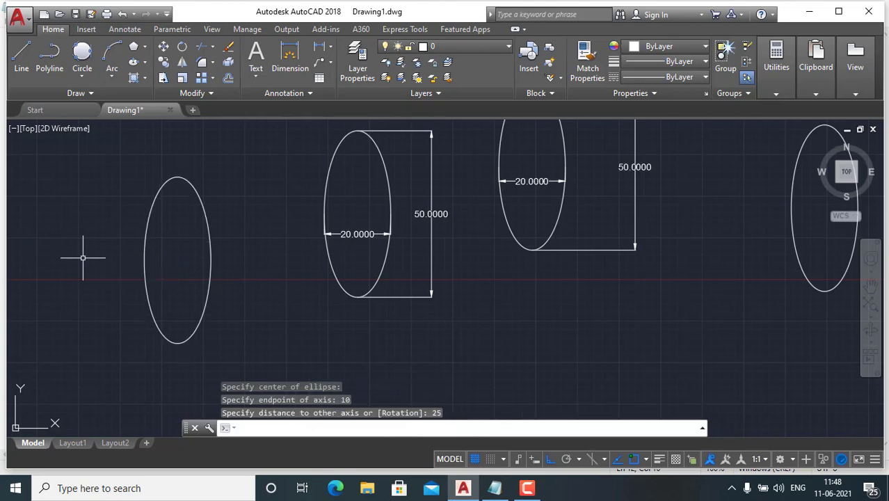
# - Add a linear dimension between the far-left ellipse's top and bottom quadrants, with the dimension line to its right
pyautogui.click(290, 59)
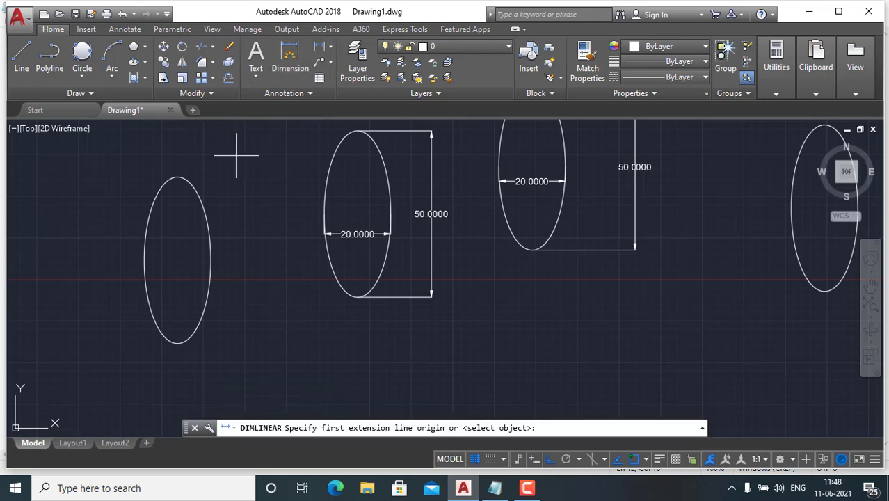
pyautogui.click(178, 177)
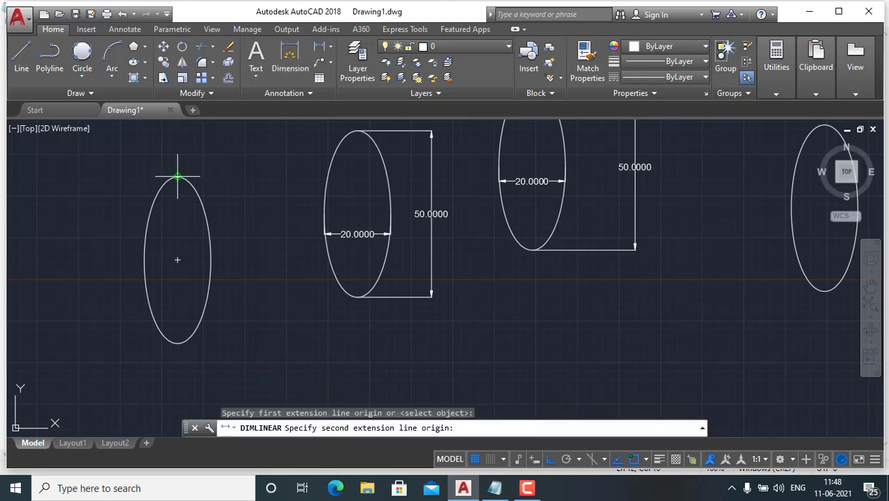
pyautogui.click(177, 343)
pyautogui.click(250, 282)
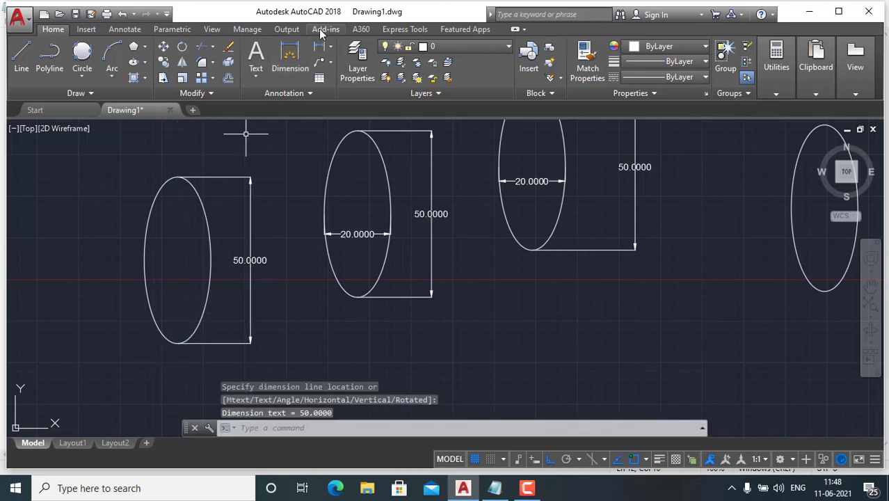
# - Dimension the far-left ellipse's width between its side quadrants, with the dimension line inside it just below the centre
pyautogui.press('Return')
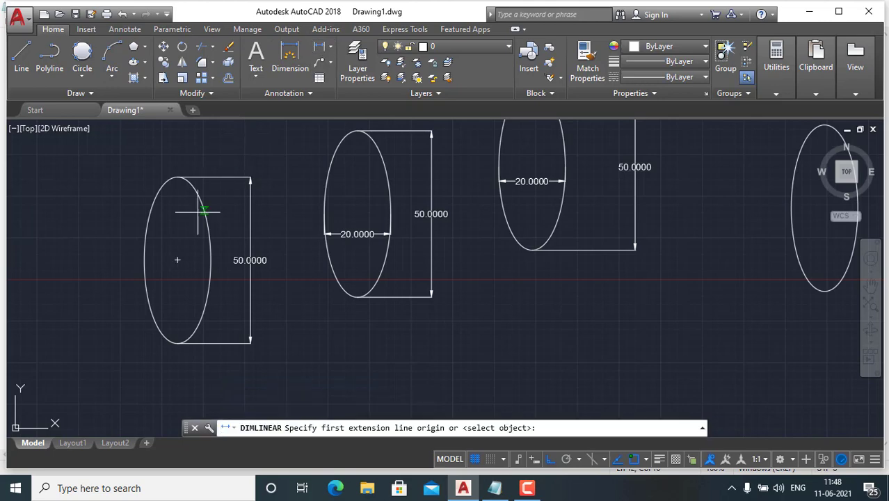
pyautogui.click(145, 260)
pyautogui.click(211, 260)
pyautogui.click(197, 279)
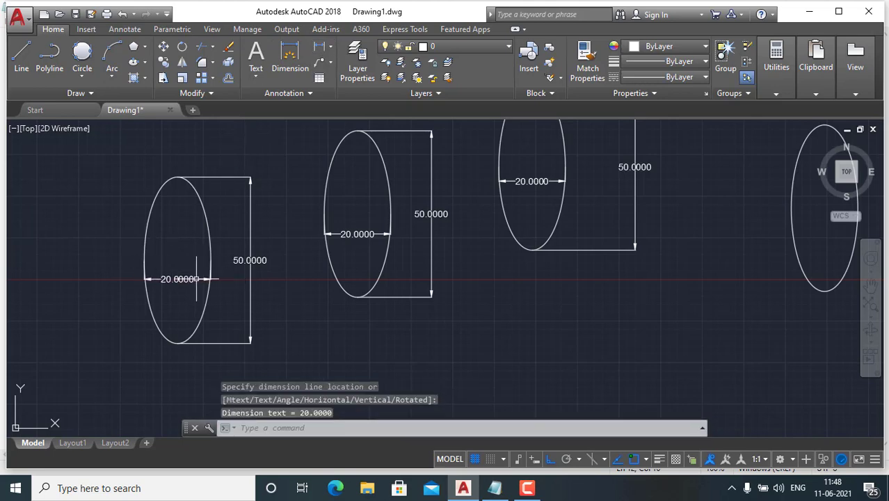
pyautogui.click(144, 63)
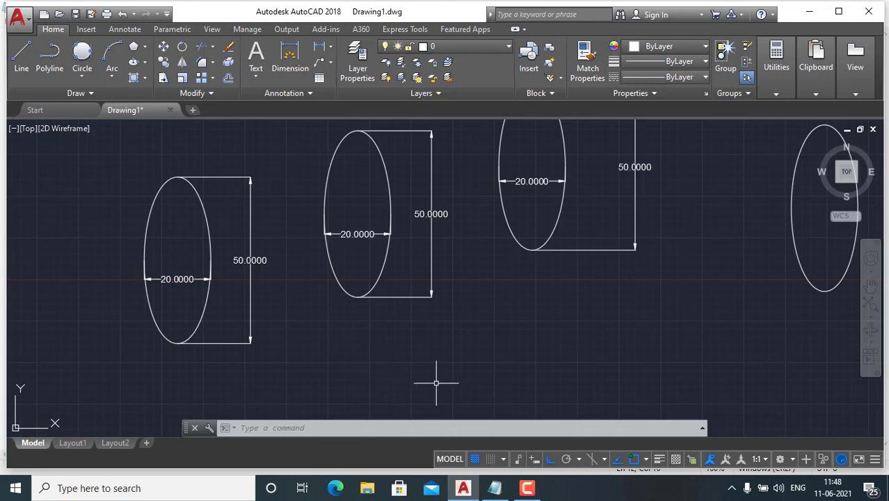
pyautogui.click(527, 489)
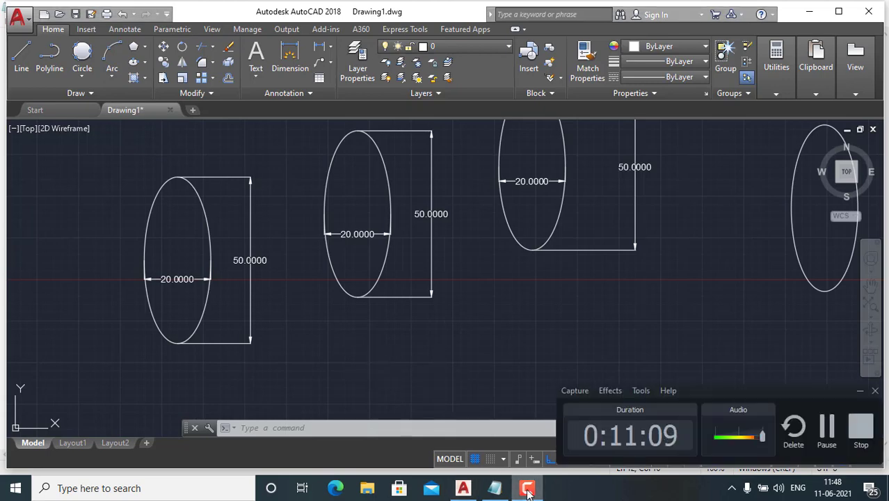
pyautogui.click(527, 489)
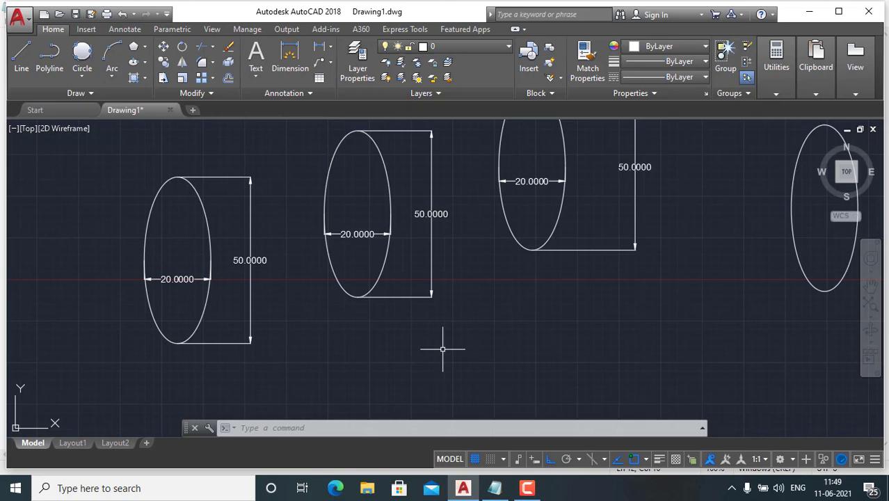
# - Switch to the Notepad notes and add the heading "EXTEND COMMAND" a few lines below "EL ENTER"
pyautogui.scroll(-4, 292, 212)
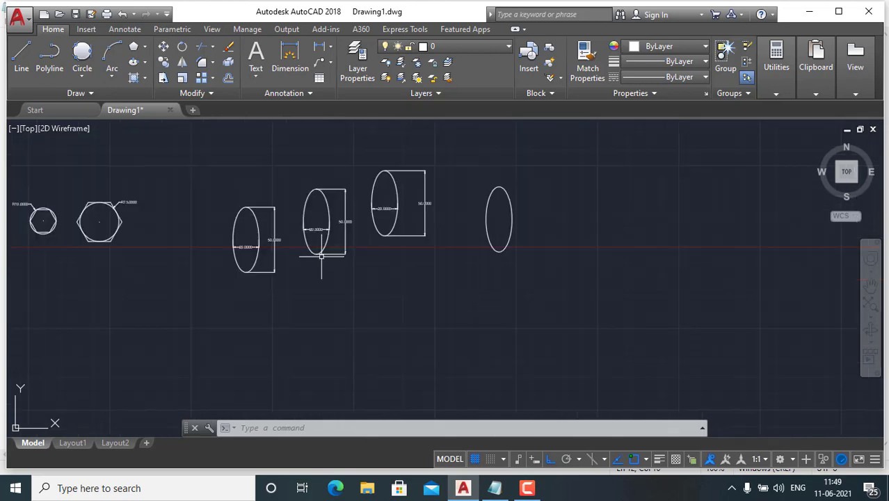
pyautogui.moveTo(273, 226); pyautogui.dragTo(441, 219, button='middle')
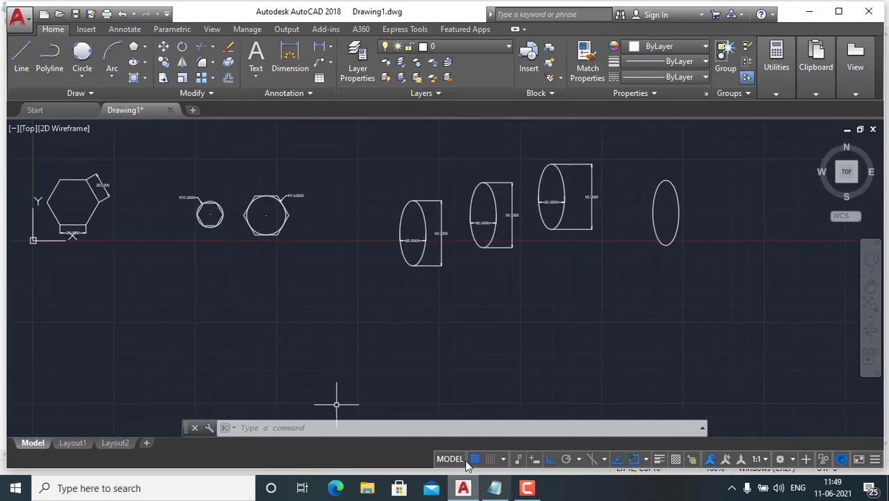
pyautogui.click(495, 486)
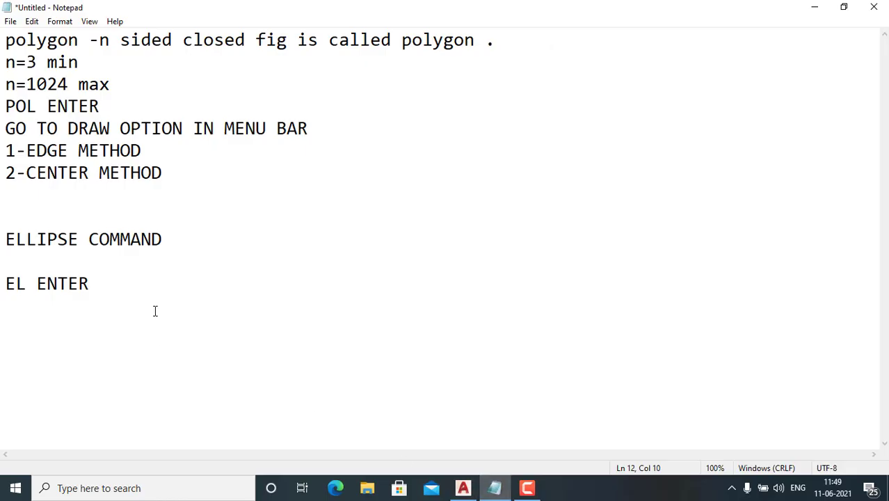
pyautogui.press('Return')
pyautogui.press('Return')
pyautogui.press('Return')
pyautogui.write('e')
pyautogui.press('BackSpace')
pyautogui.write('EXTEND ')
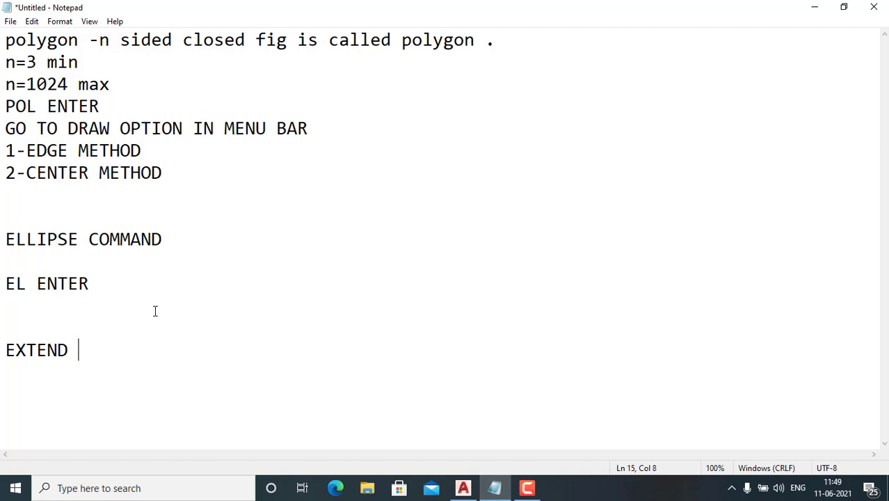
pyautogui.write('COMMAND')
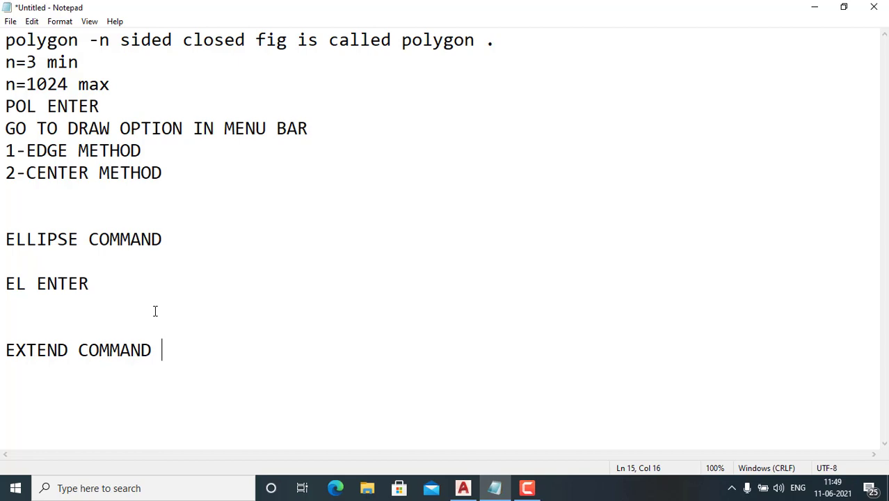
# - Add the line "EX DOUBLE ENTER" directly under the "EXTEND COMMAND" heading
pyautogui.press('Return')
pyautogui.write('ex')
pyautogui.press('BackSpace')
pyautogui.press('BackSpace')
pyautogui.press('BackSpace')
pyautogui.write('EX DO')
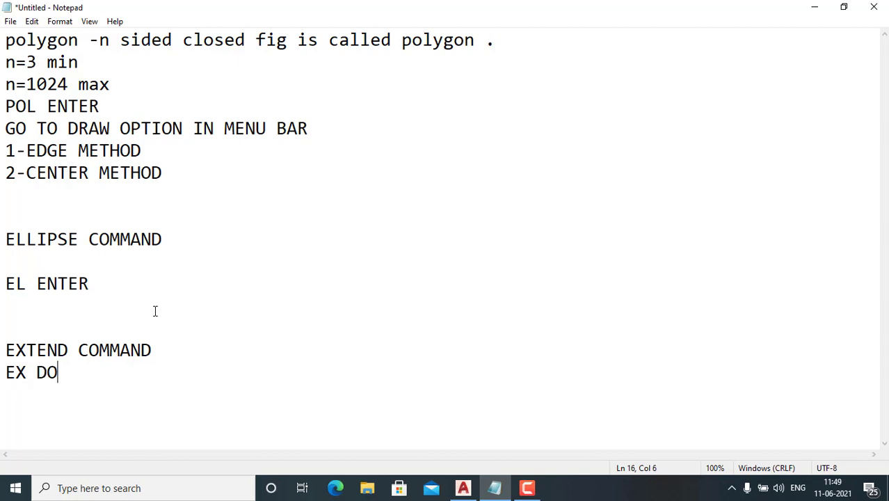
pyautogui.write('UBLE E')
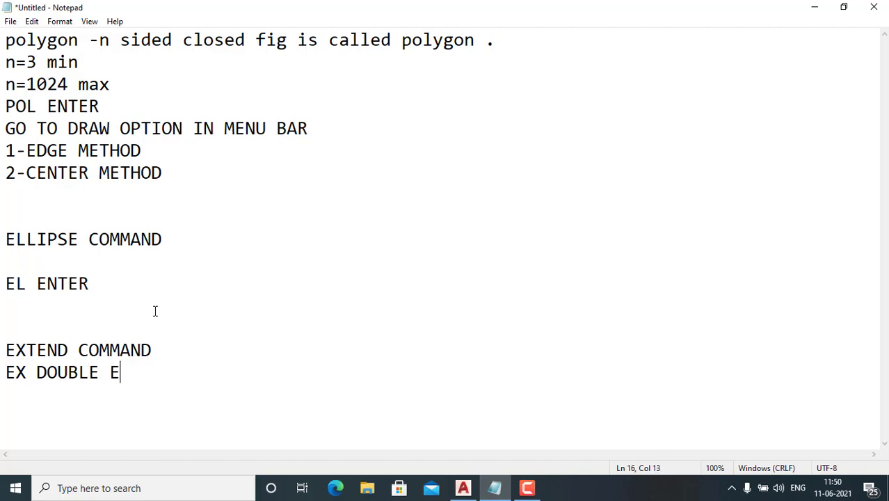
pyautogui.write('NTER')
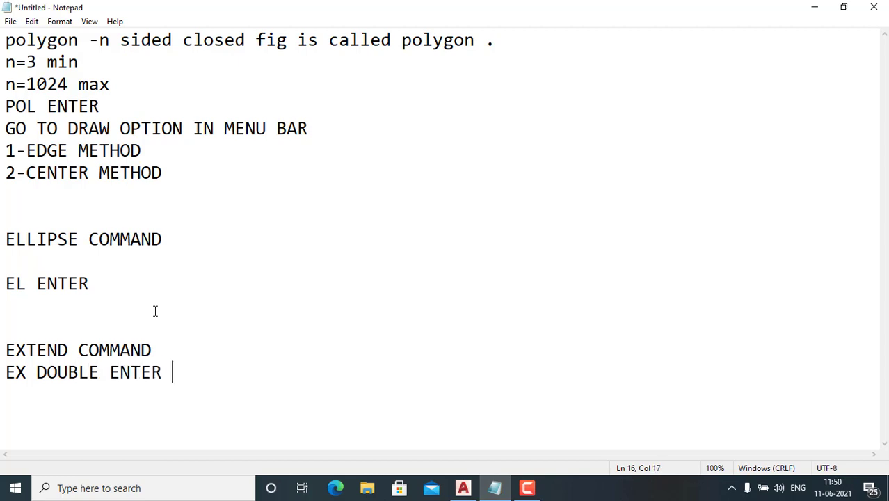
# - Switch to AutoCAD and show the Extend command listed together with Trim
pyautogui.click(462, 487)
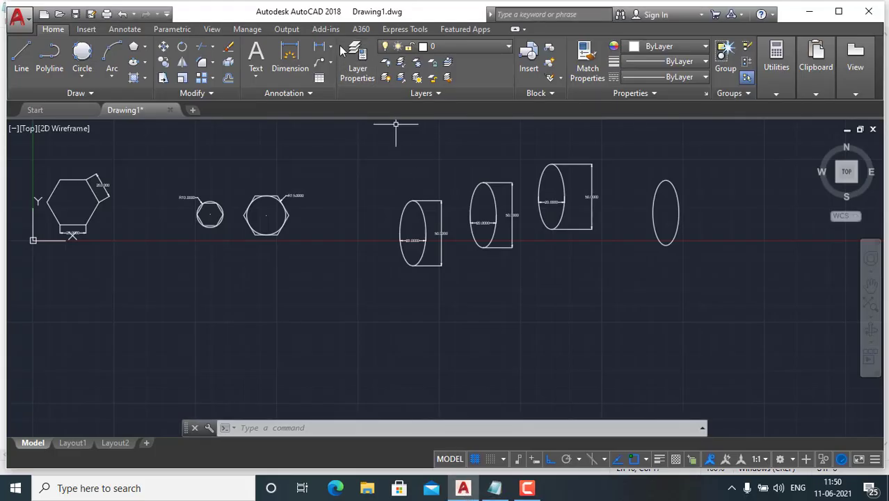
pyautogui.click(206, 44)
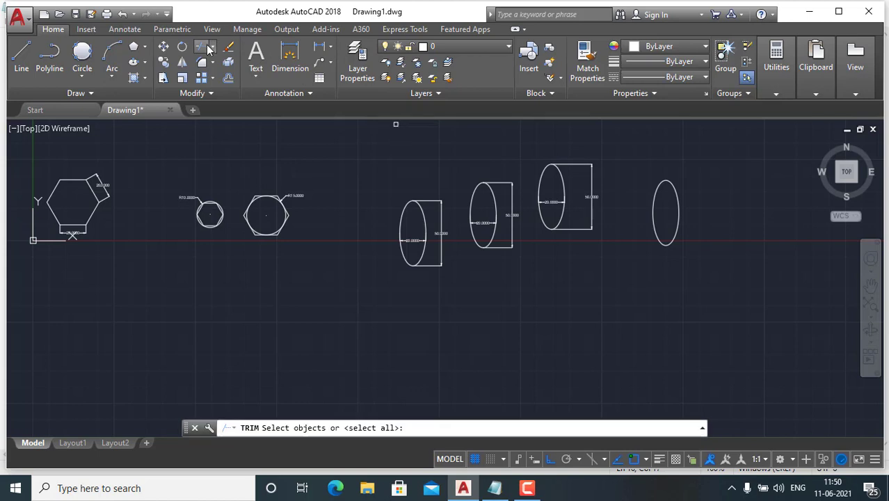
pyautogui.click(212, 49)
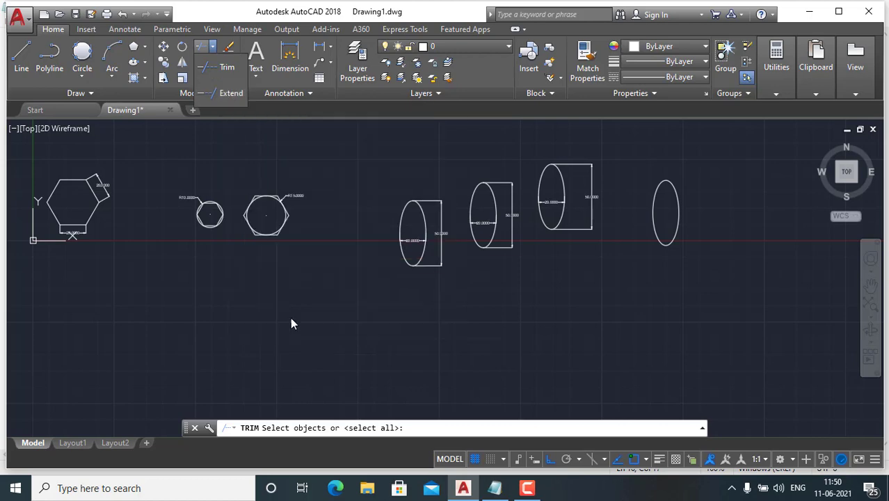
# - Draw a long vertical line in the empty area far to the left of the hexagons
pyautogui.scroll(-3, 323, 280)
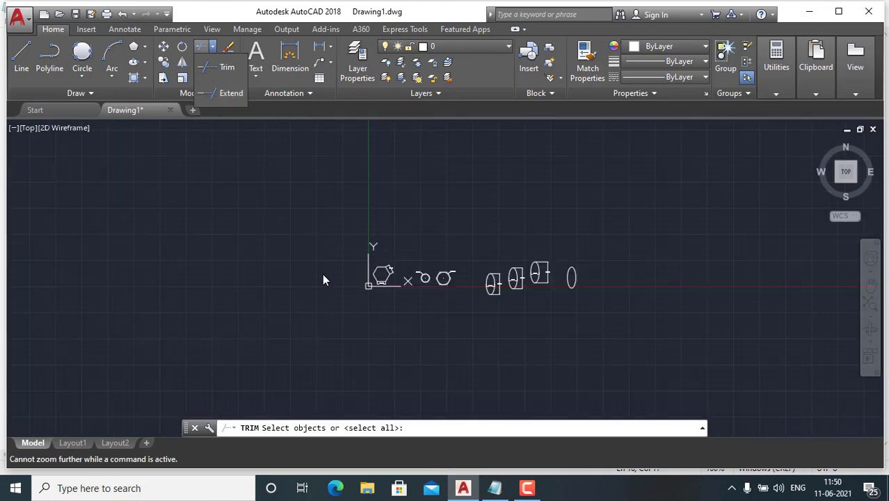
pyautogui.scroll(4, 316, 274)
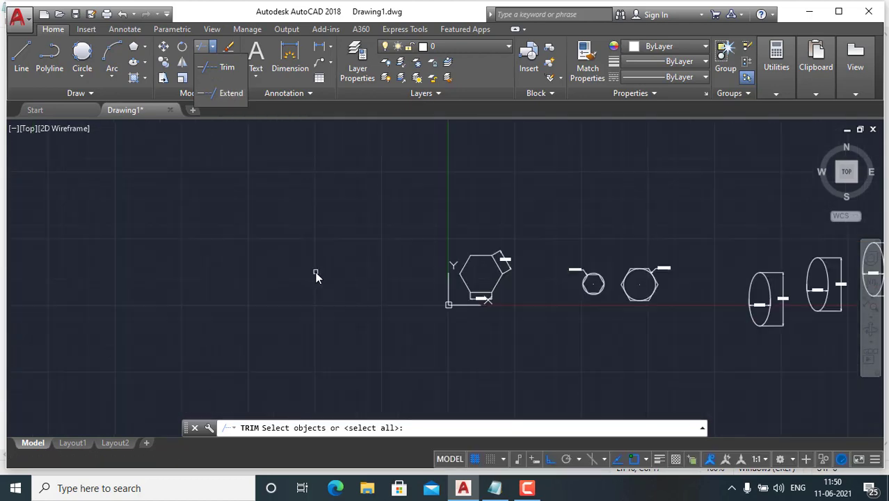
pyautogui.click(20, 68)
pyautogui.click(104, 204)
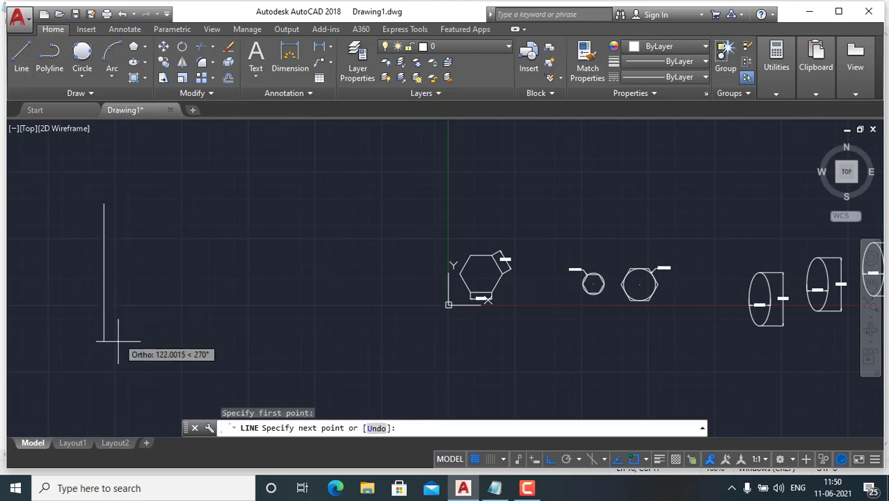
pyautogui.click(105, 369)
pyautogui.rightClick(119, 370)
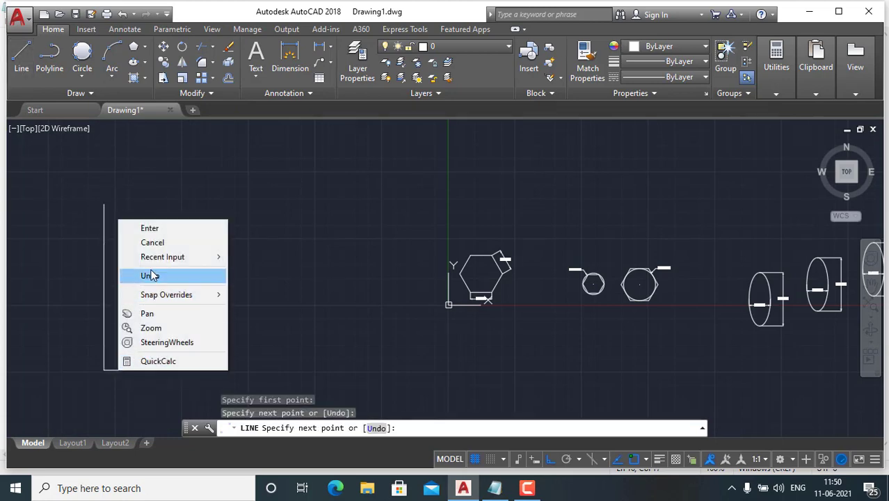
pyautogui.click(160, 227)
pyautogui.click(20, 55)
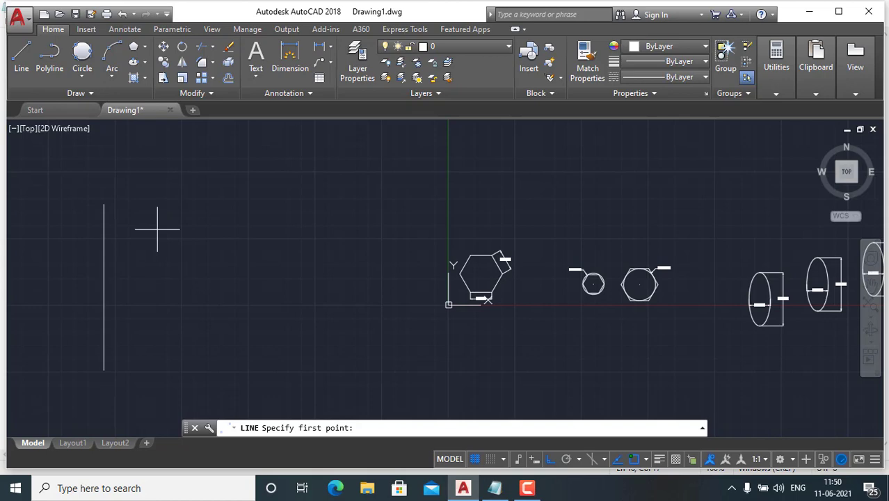
pyautogui.click(179, 282)
pyautogui.click(180, 133)
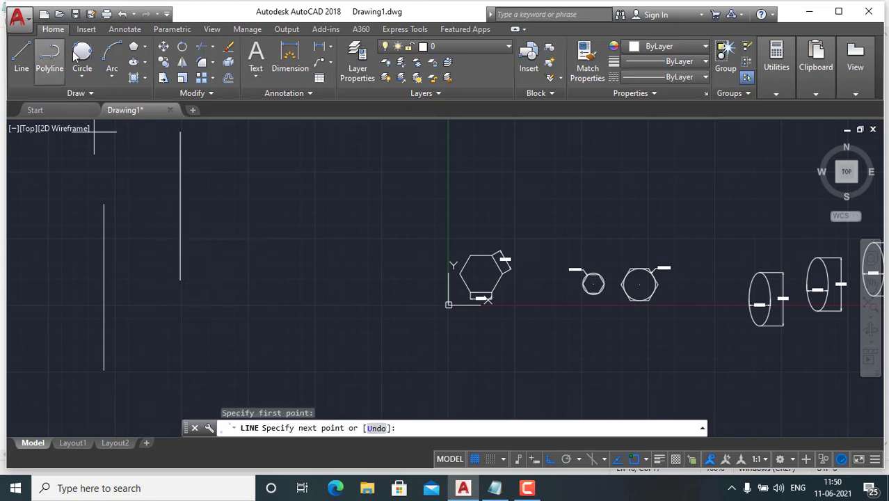
# - Draw a circle by centre and radius just to the right of the vertical line, without touching it
pyautogui.click(89, 82)
pyautogui.click(90, 102)
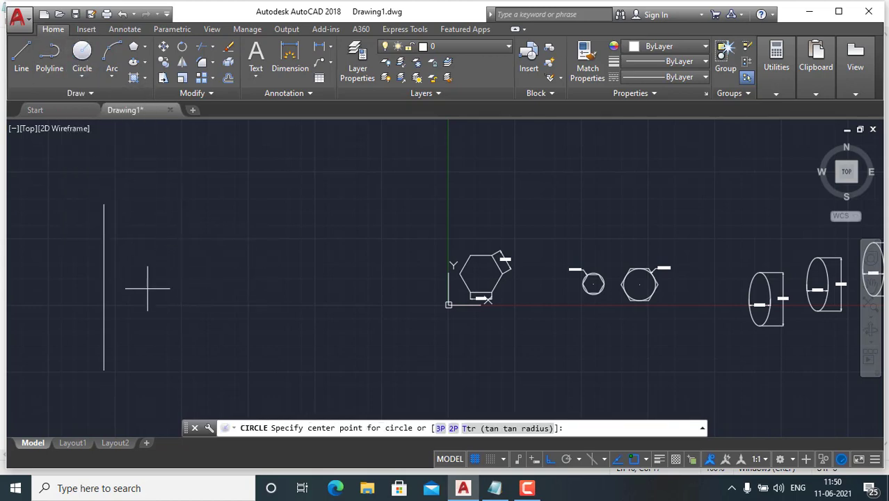
pyautogui.click(177, 281)
pyautogui.click(177, 224)
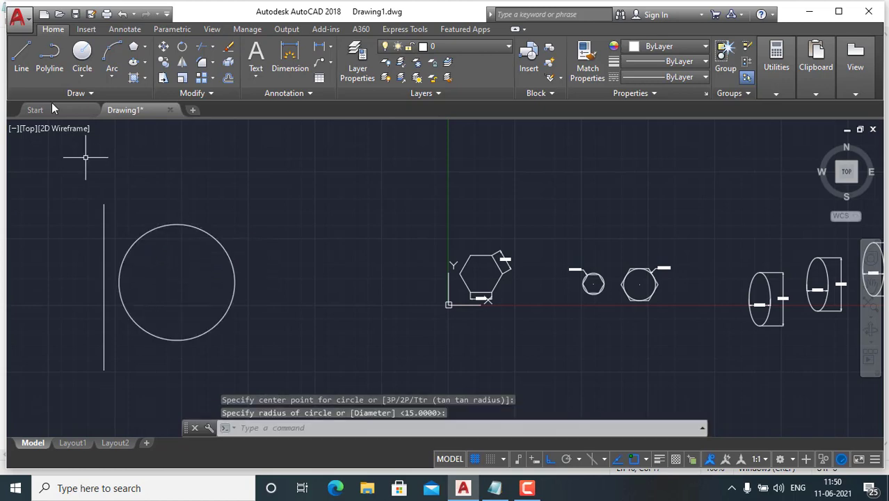
# - Draw a short horizontal line between the circle and the first hexagon, level with the circle's upper half
pyautogui.click(21, 63)
pyautogui.click(277, 257)
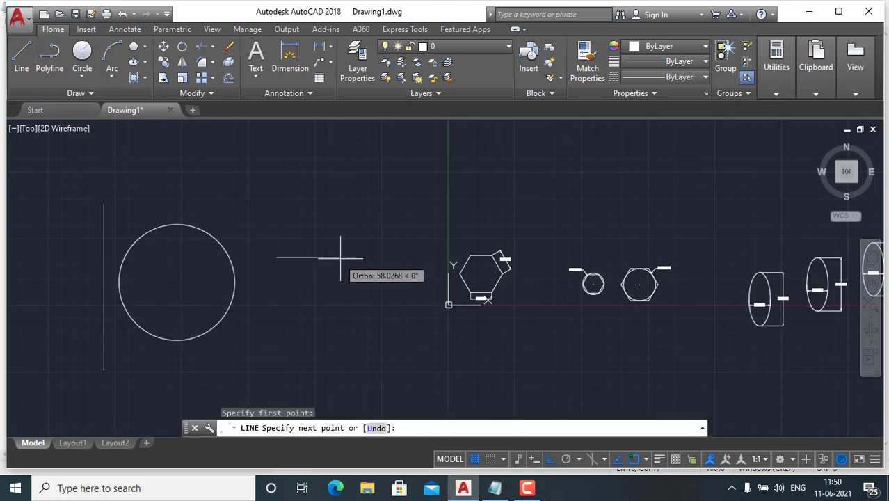
pyautogui.rightClick(356, 259)
pyautogui.click(384, 263)
# - Draw a second short horizontal line below the first, level with the circle's lower half
pyautogui.rightClick(350, 196)
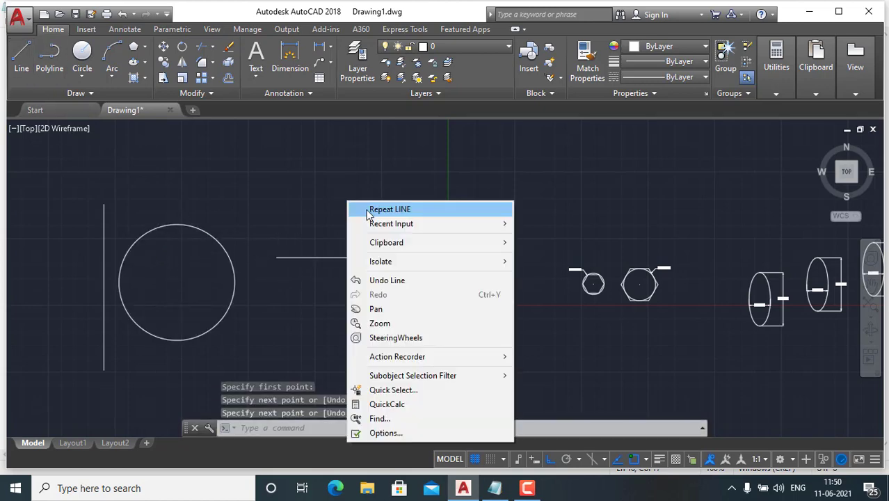
pyautogui.click(377, 204)
pyautogui.click(284, 307)
pyautogui.click(366, 305)
pyautogui.rightClick(370, 304)
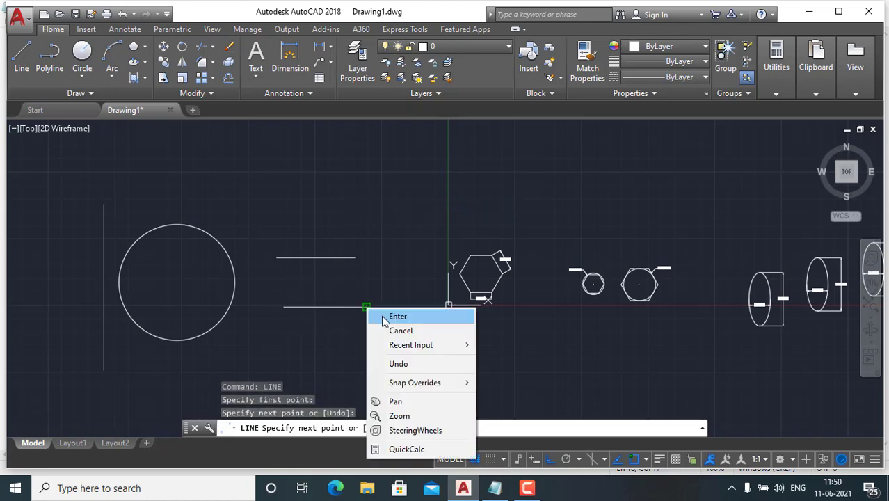
pyautogui.click(383, 315)
# - Using Extend with all objects as boundaries, lengthen the lower horizontal line leftward through the circle to the vertical line and rightward to the nearest ellipse
pyautogui.click(265, 428)
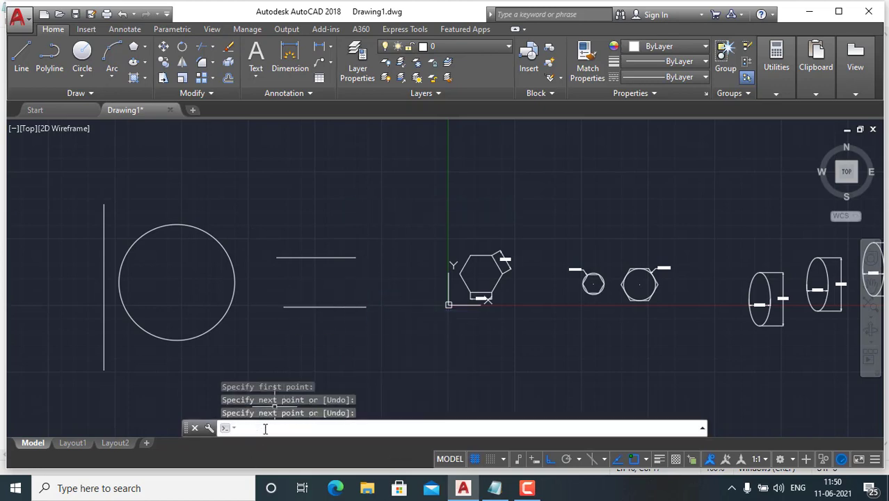
pyautogui.write('EX')
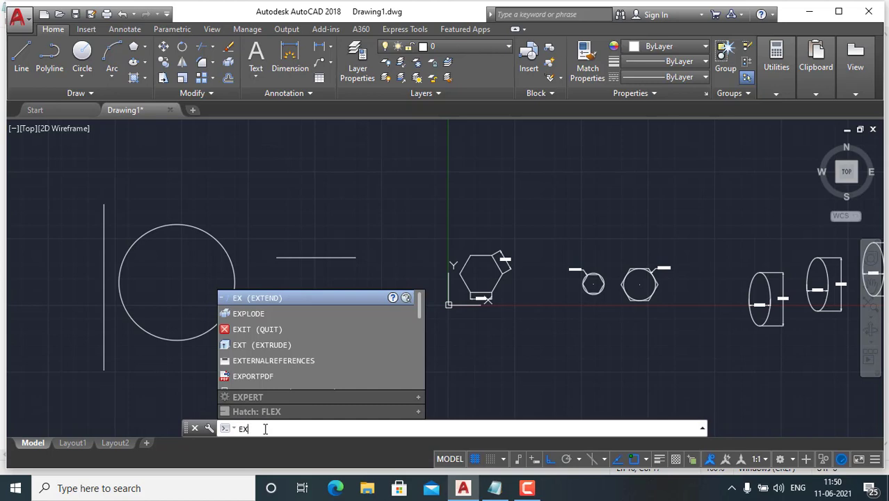
pyautogui.press('Return')
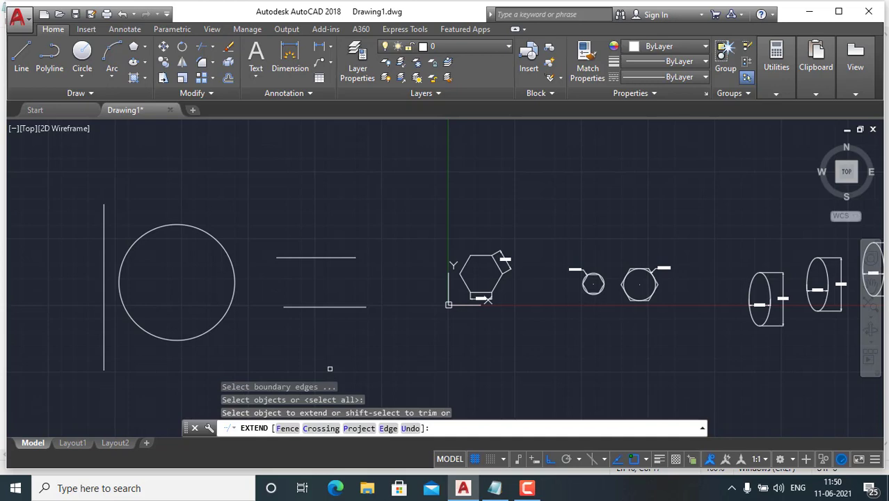
pyautogui.click(308, 302)
pyautogui.click(298, 309)
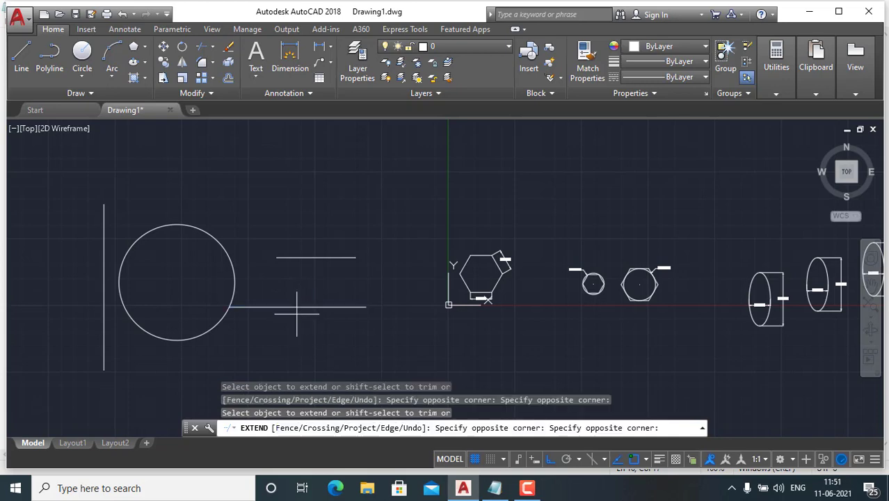
pyautogui.click(273, 322)
pyautogui.click(252, 293)
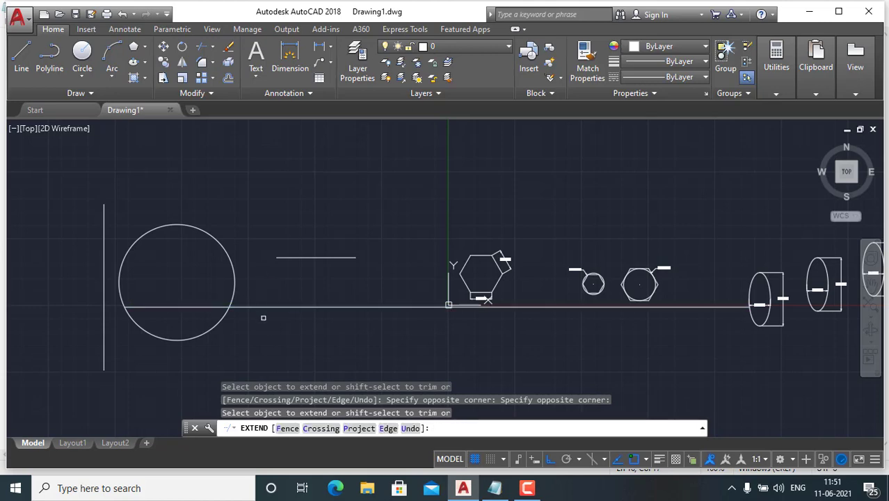
pyautogui.click(262, 317)
pyautogui.click(249, 293)
pyautogui.click(111, 307)
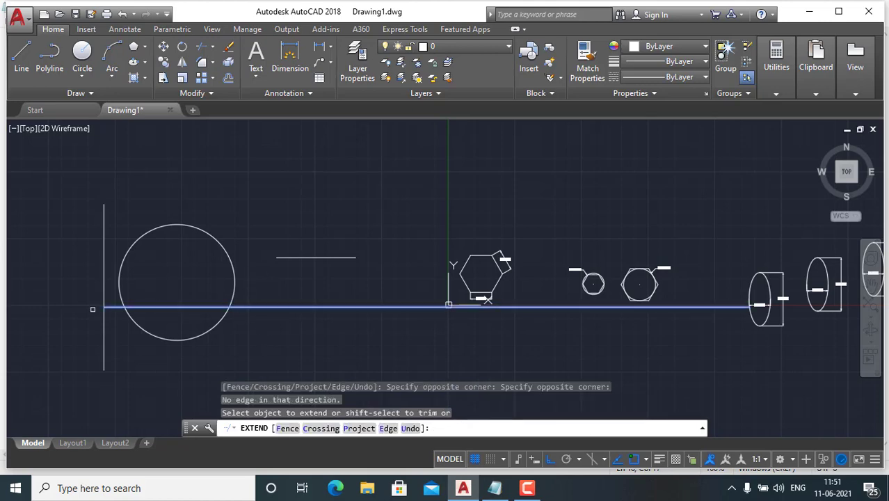
# - Extend the upper horizontal line rightward to the first hexagon and leftward through the circle to the vertical line
pyautogui.click(332, 275)
pyautogui.click(327, 270)
pyautogui.click(325, 258)
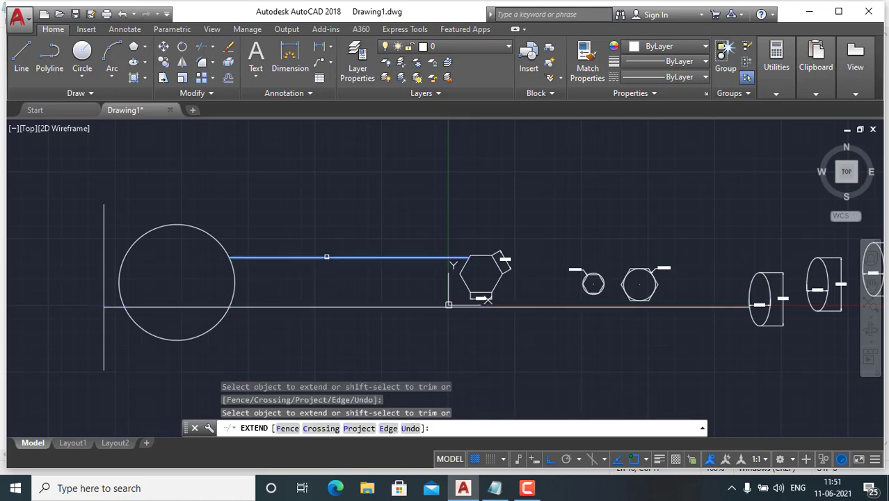
pyautogui.click(323, 258)
pyautogui.click(279, 270)
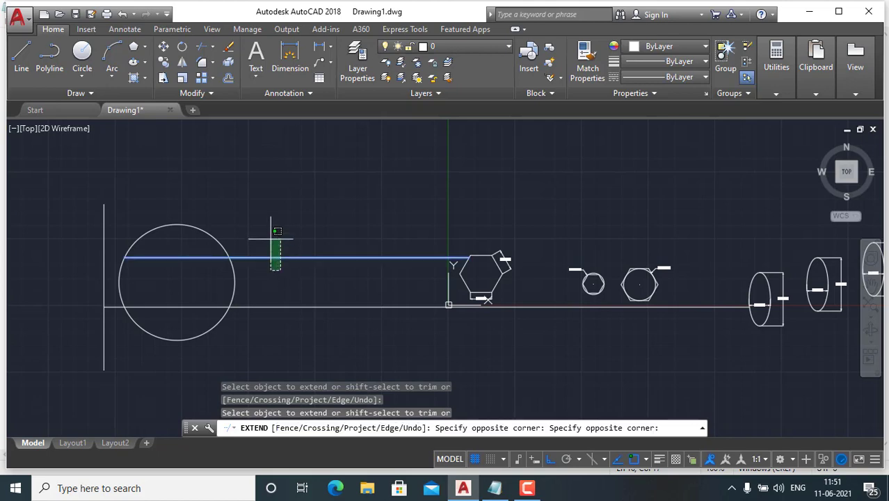
pyautogui.click(278, 213)
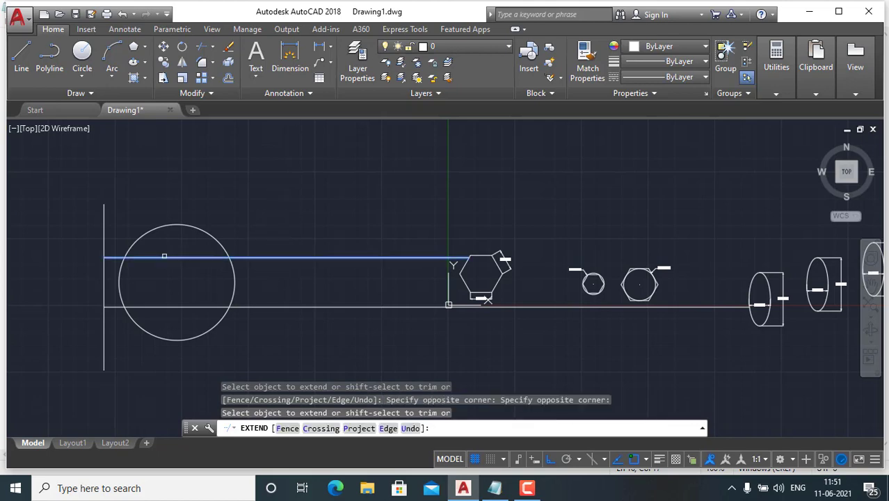
pyautogui.click(164, 256)
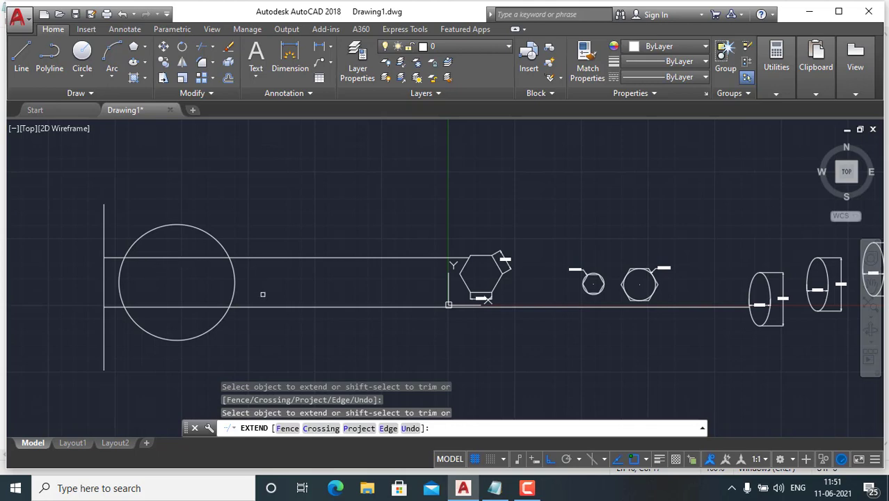
# - Try to extend the upper and lower horizontal lines further, and end the Extend command
pyautogui.doubleClick(426, 275)
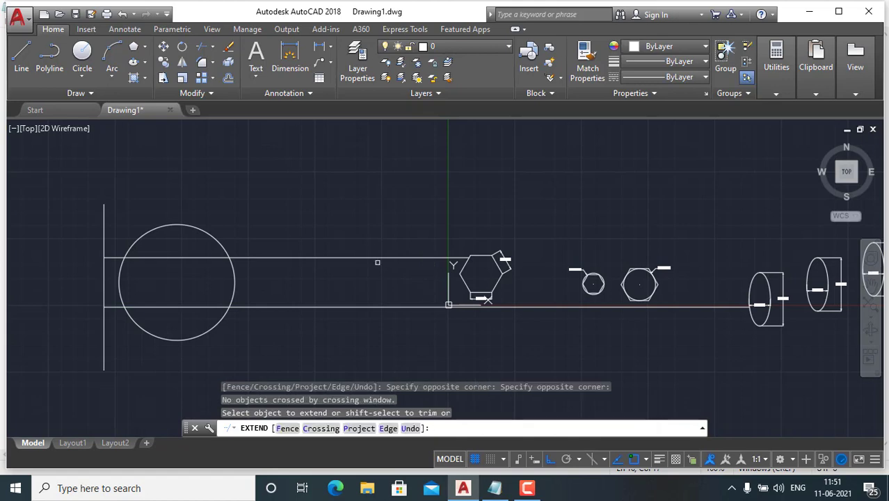
pyautogui.click(334, 258)
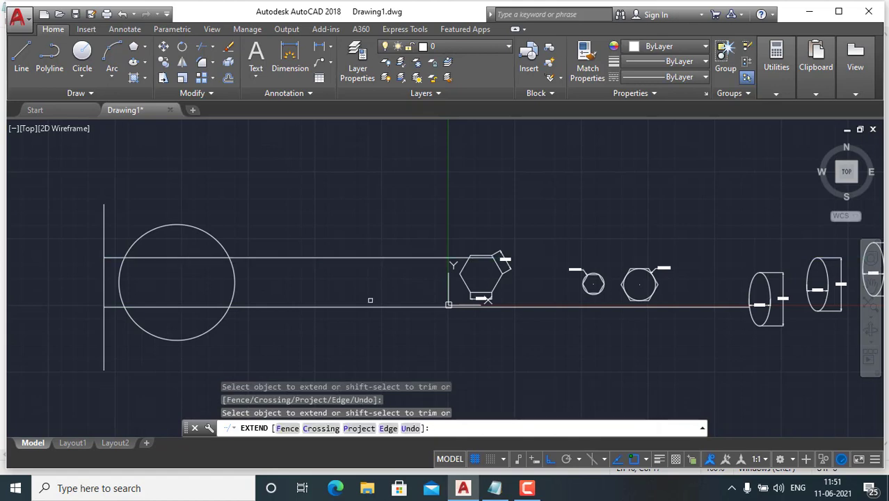
pyautogui.scroll(-2, 362, 306)
pyautogui.click(478, 309)
pyautogui.scroll(-1, 630, 330)
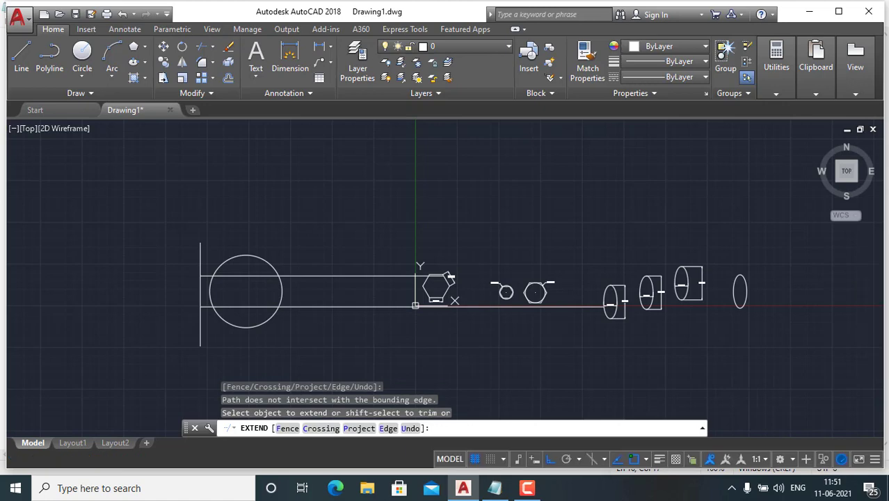
pyautogui.press('Escape')
# - Delete all objects in the drawing, including the lines, circle, hexagons, ellipses and their dimensions
pyautogui.click(768, 380)
pyautogui.click(103, 184)
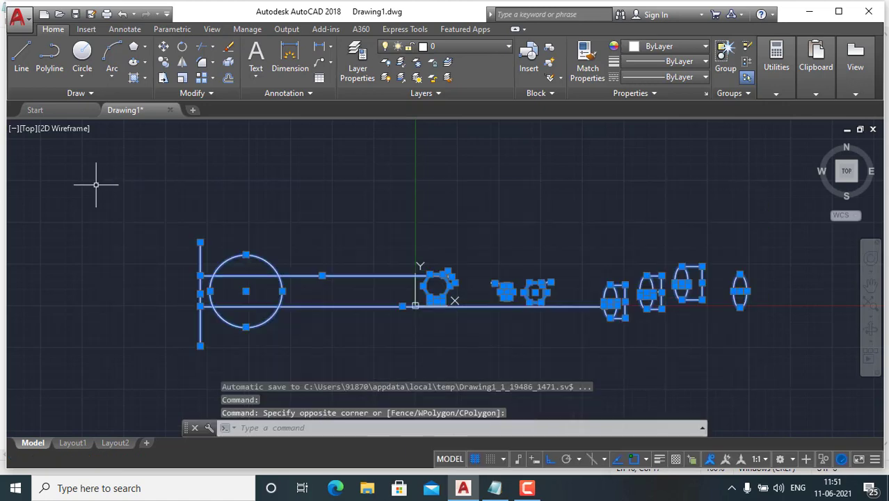
pyautogui.press('Delete')
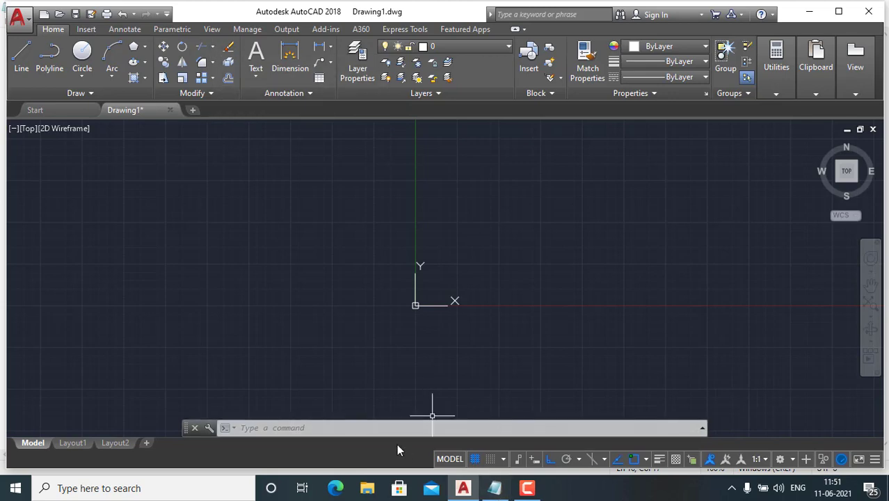
# - Switch to Notepad and review the notes on the polygon, ellipse and extend commands
pyautogui.click(495, 488)
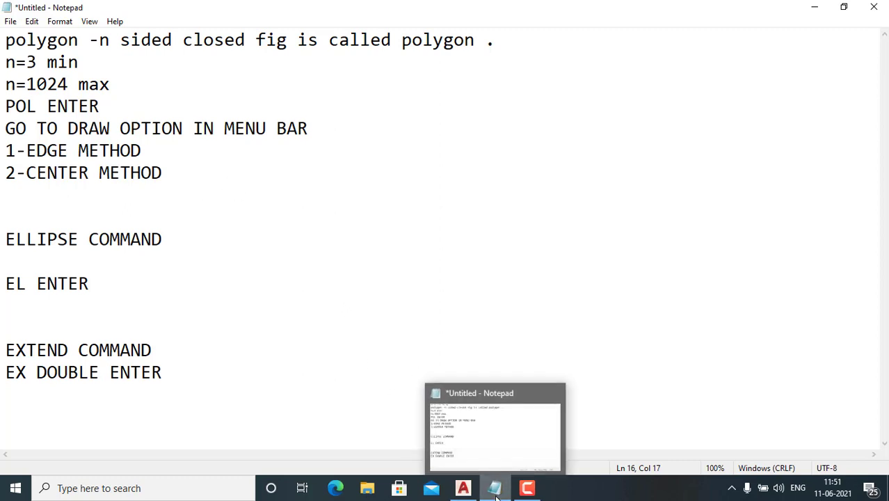
pyautogui.moveTo(471, 493)
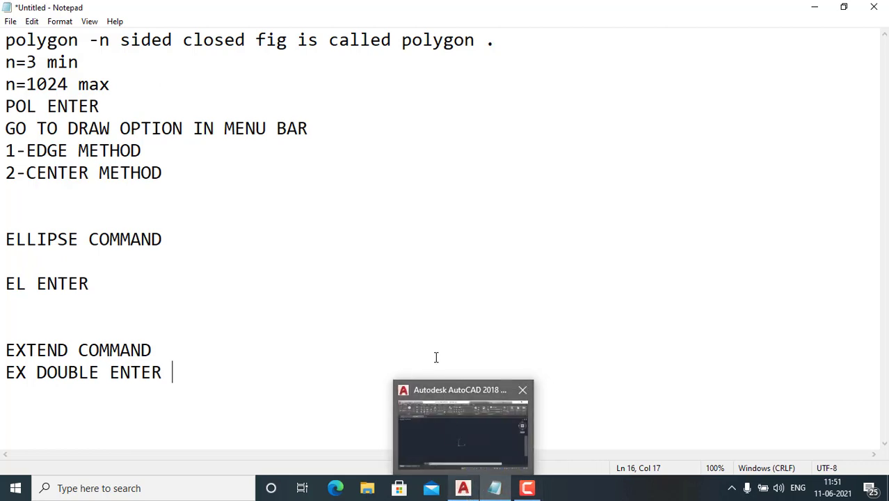
pyautogui.moveTo(527, 488)
pyautogui.click(499, 444)
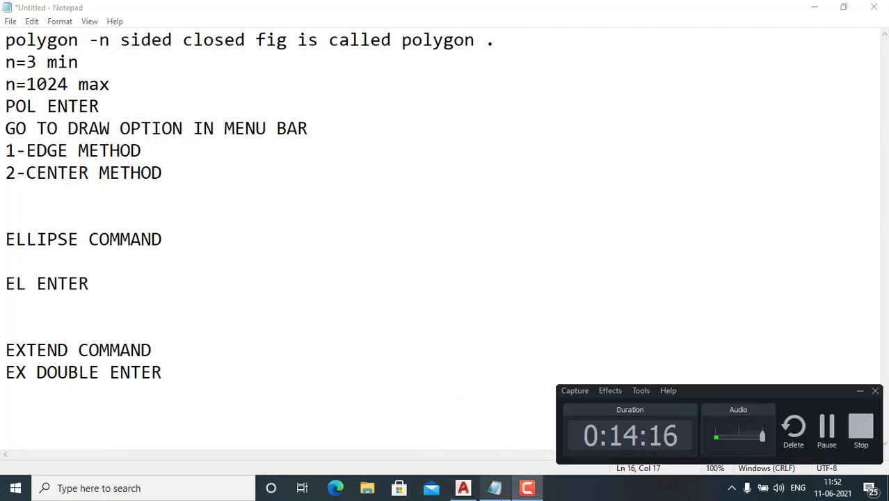
pyautogui.moveTo(506, 498)
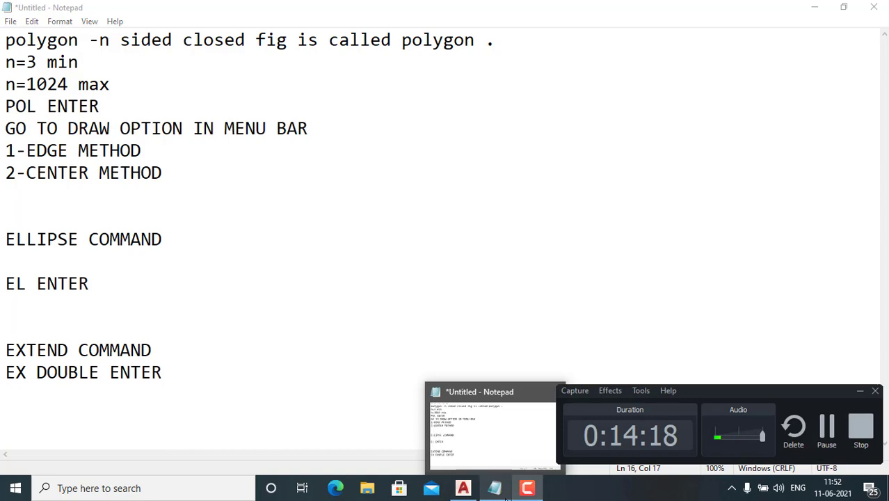